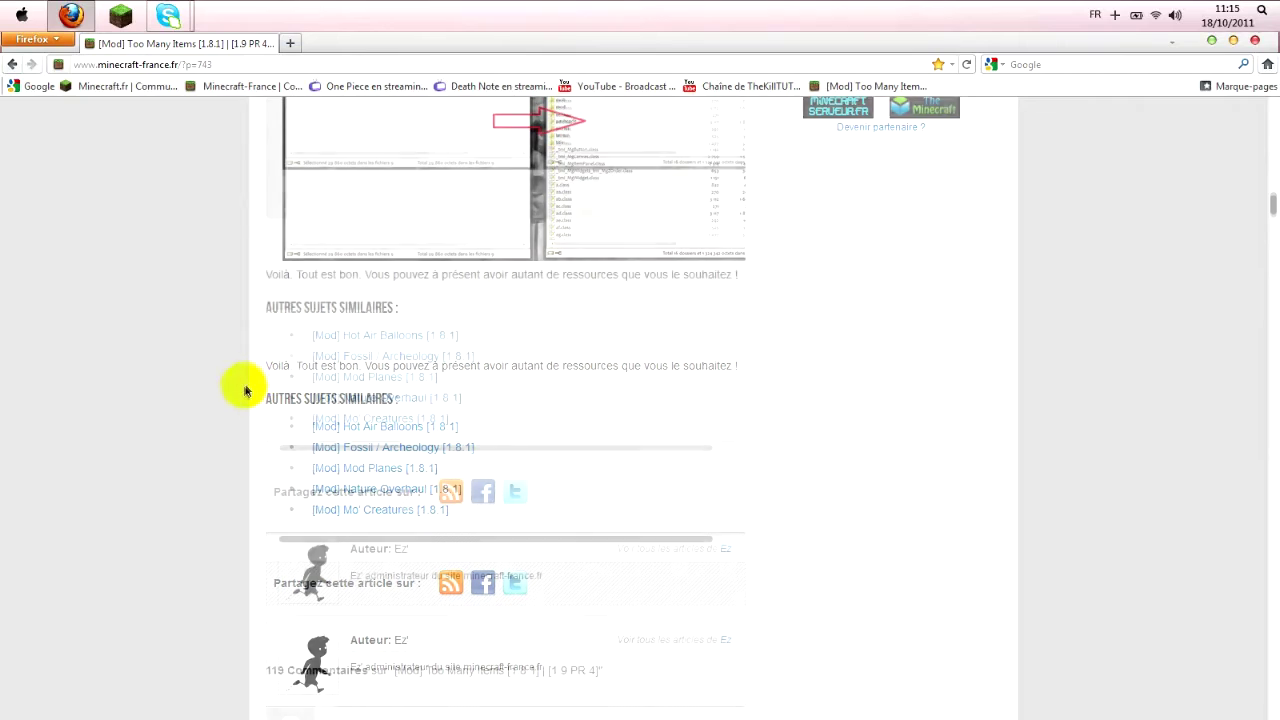
# Step: Collapse the Installation section of the Too Many Items page and examine the download options for 1.8.1 and 1.9 pr 4
pyautogui.scroll(-3, 240, 391)
pyautogui.scroll(10, 232, 397)
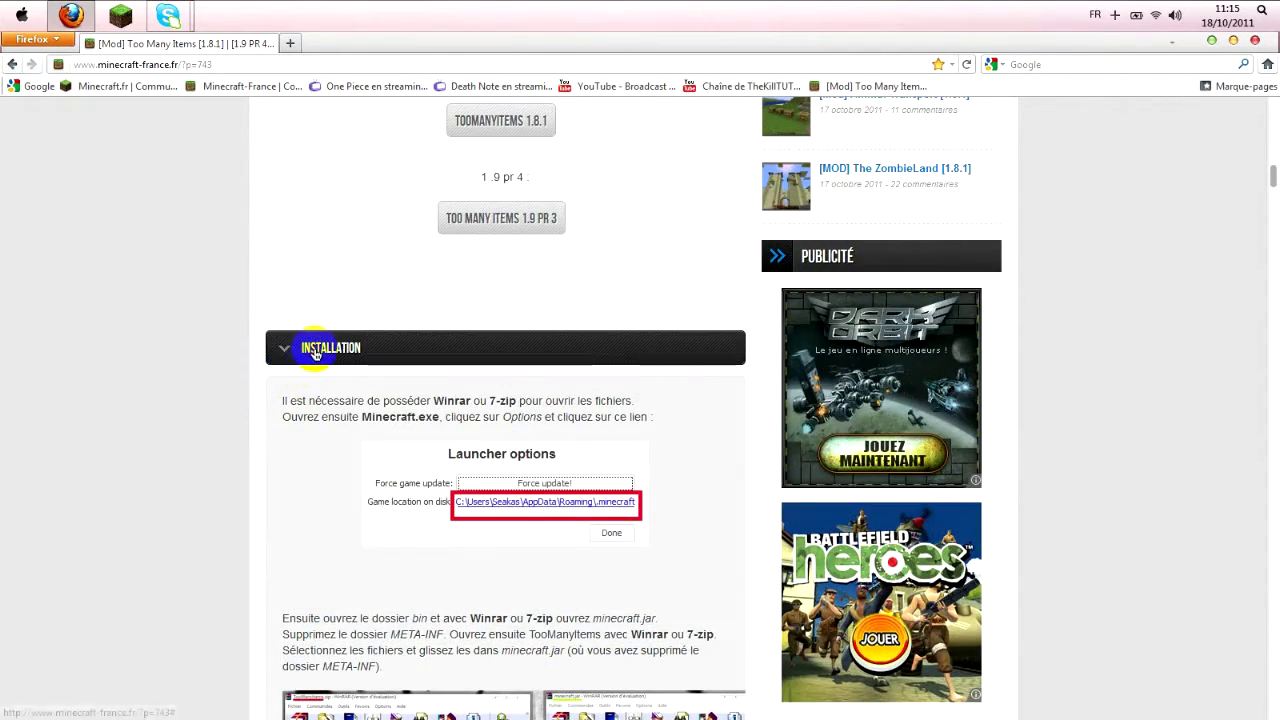
pyautogui.click(286, 347)
pyautogui.scroll(3, 320, 343)
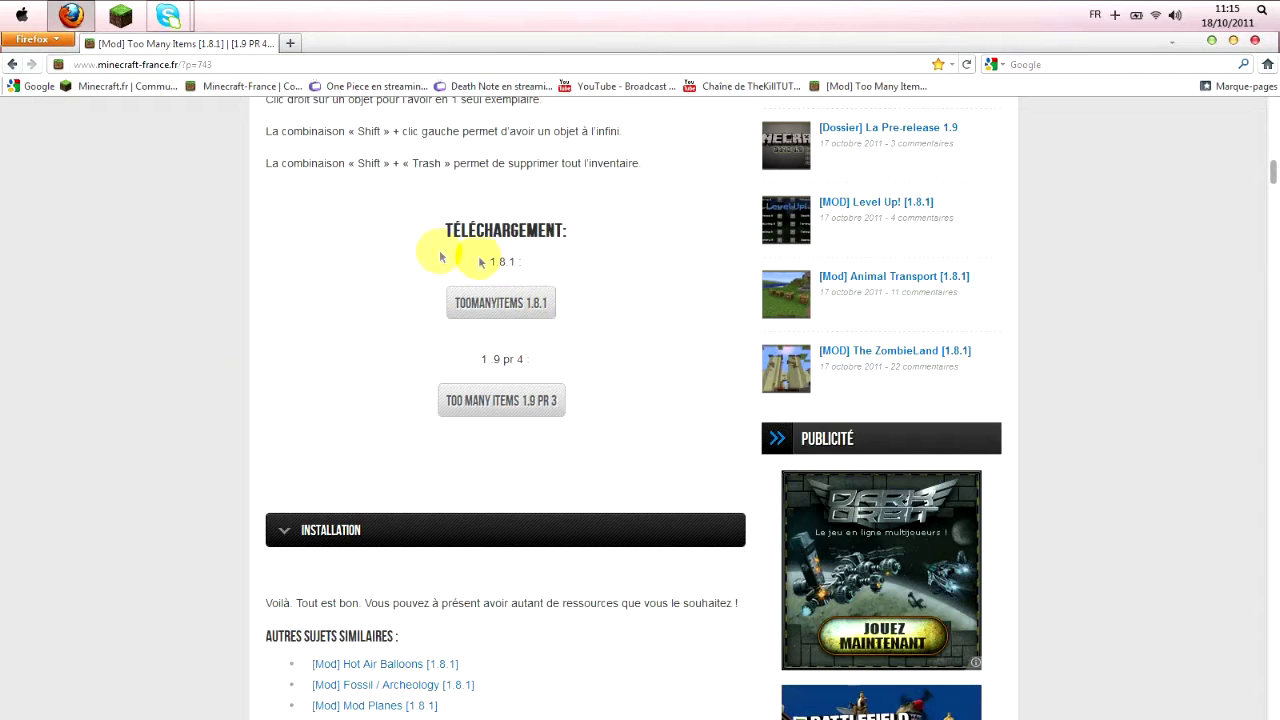
pyautogui.moveTo(460, 257); pyautogui.dragTo(600, 318)
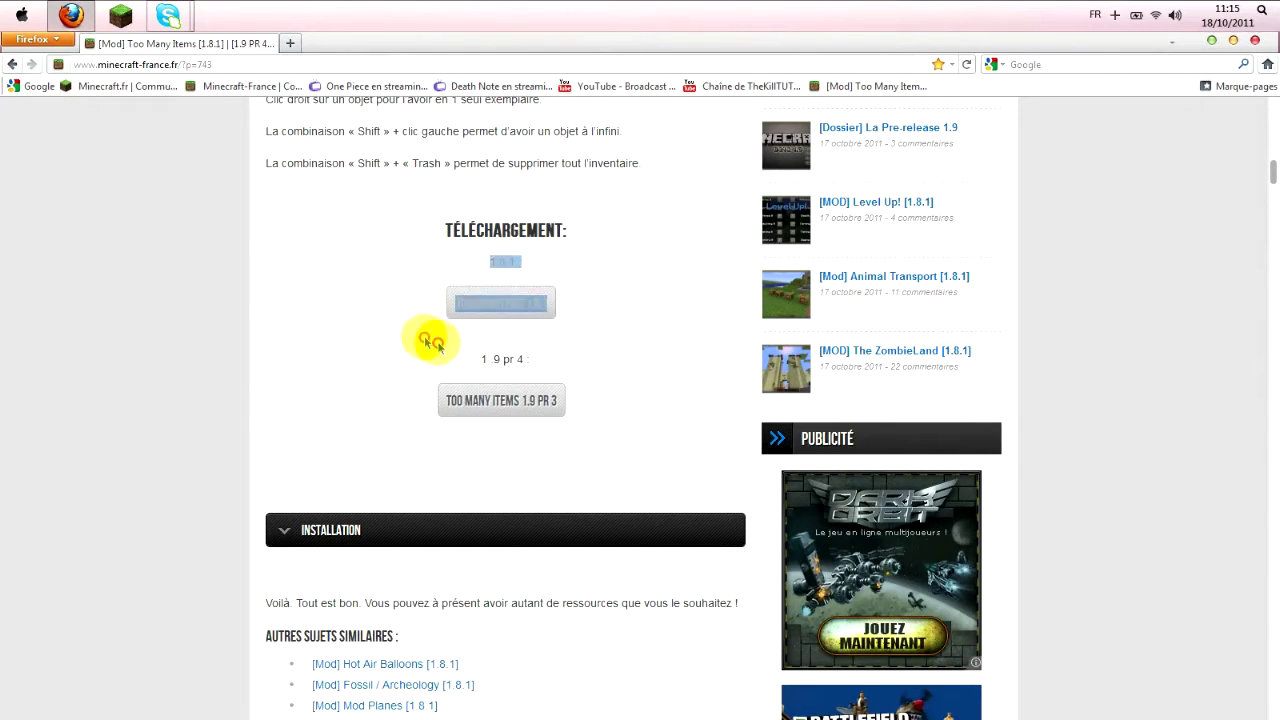
pyautogui.moveTo(423, 334); pyautogui.dragTo(623, 403)
pyautogui.click(640, 306)
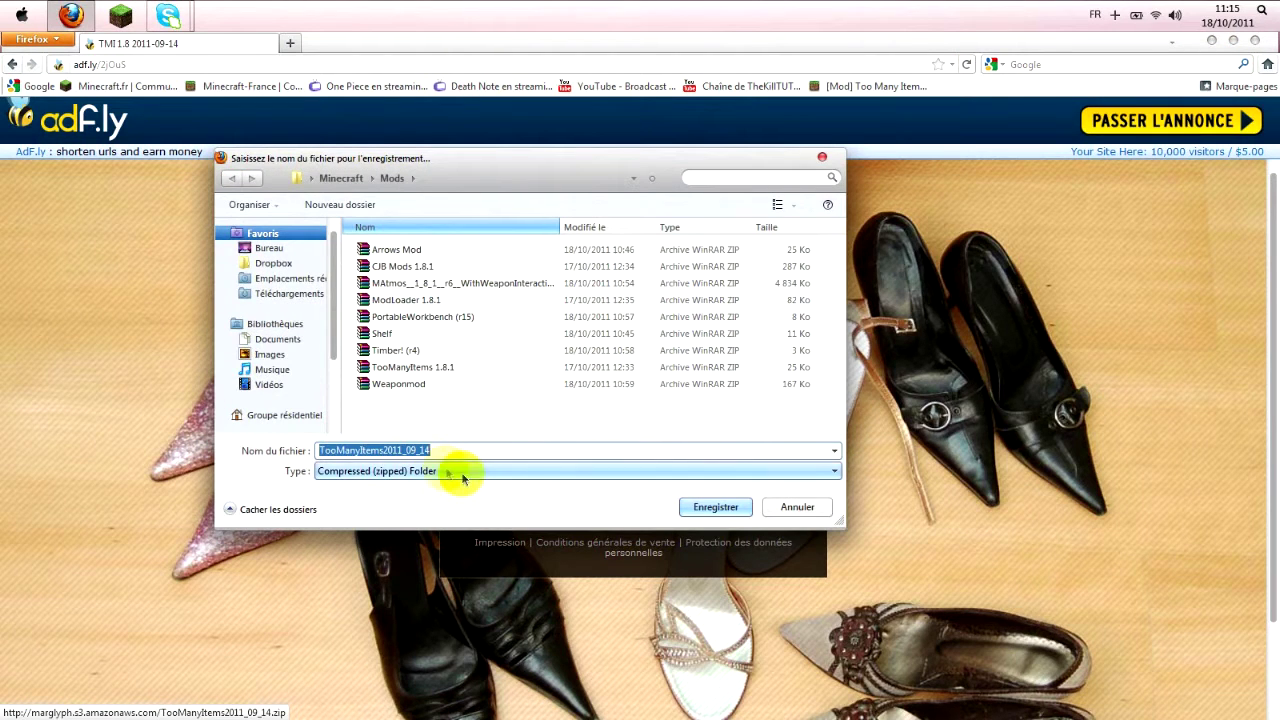
# Step: Save the TooManyItems2011_09_14 zip to the Bureau folder, then close the downloads window and the browser
pyautogui.click(268, 248)
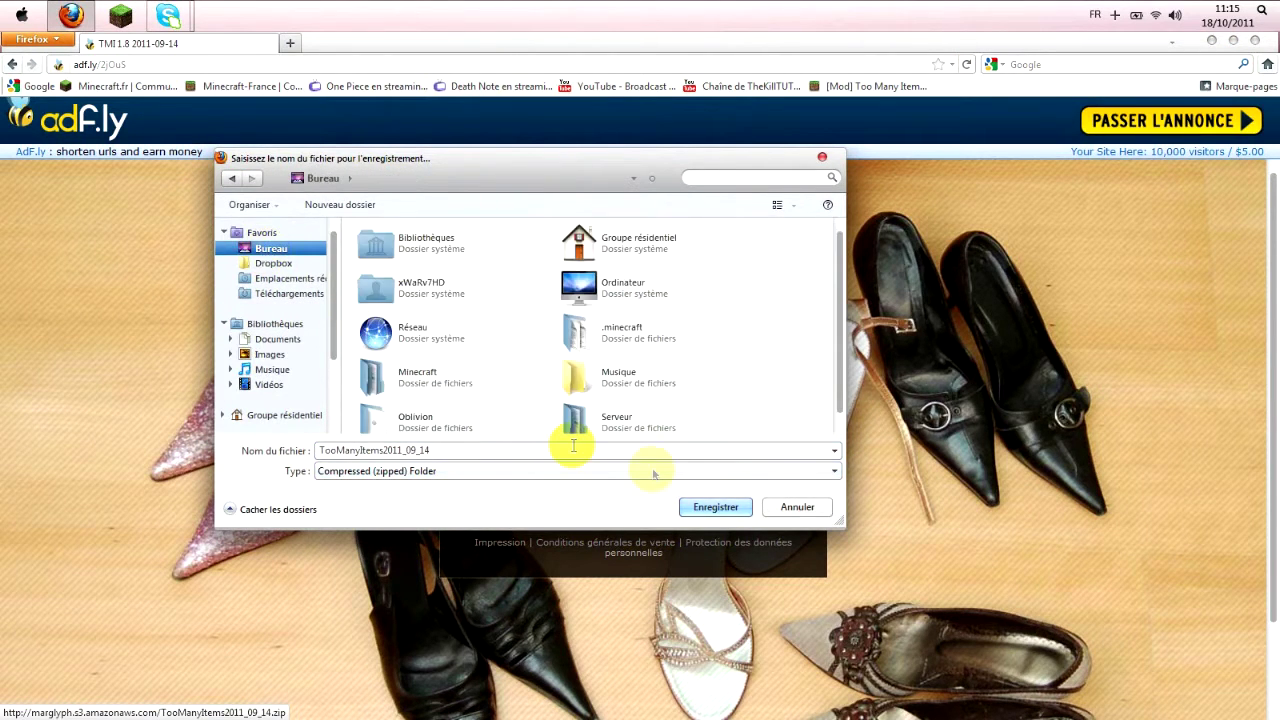
pyautogui.click(720, 508)
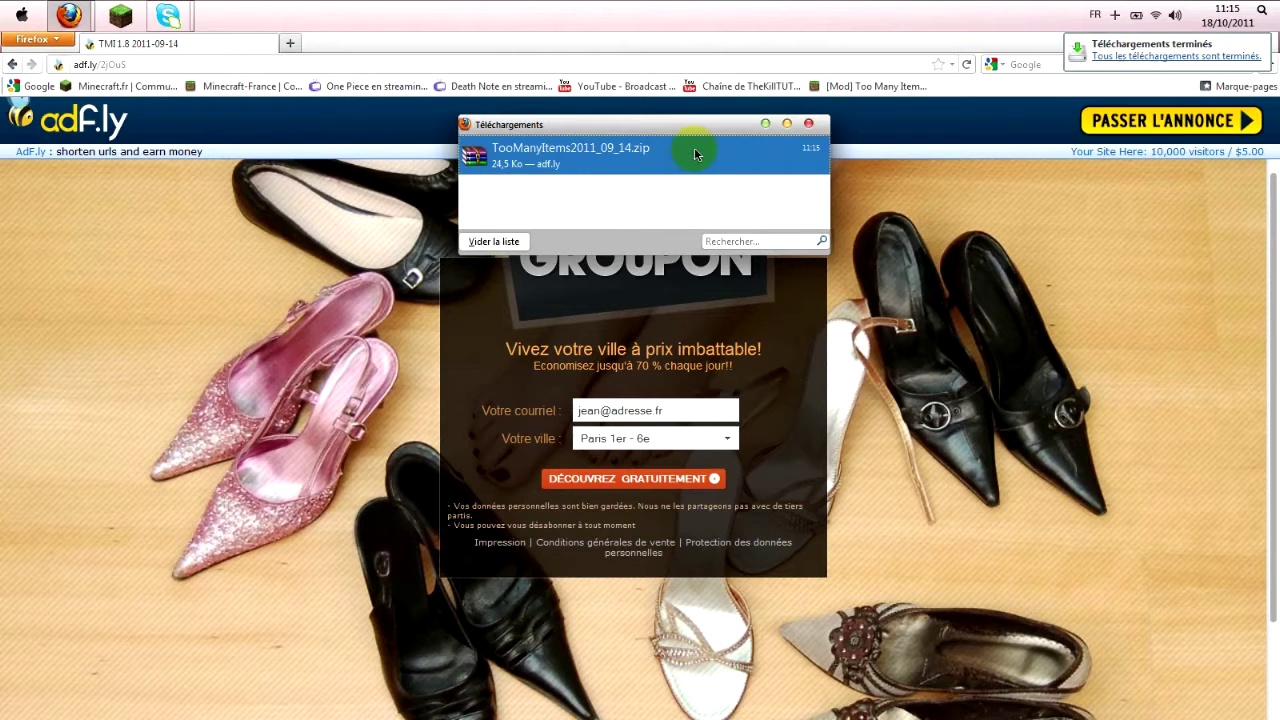
pyautogui.click(808, 125)
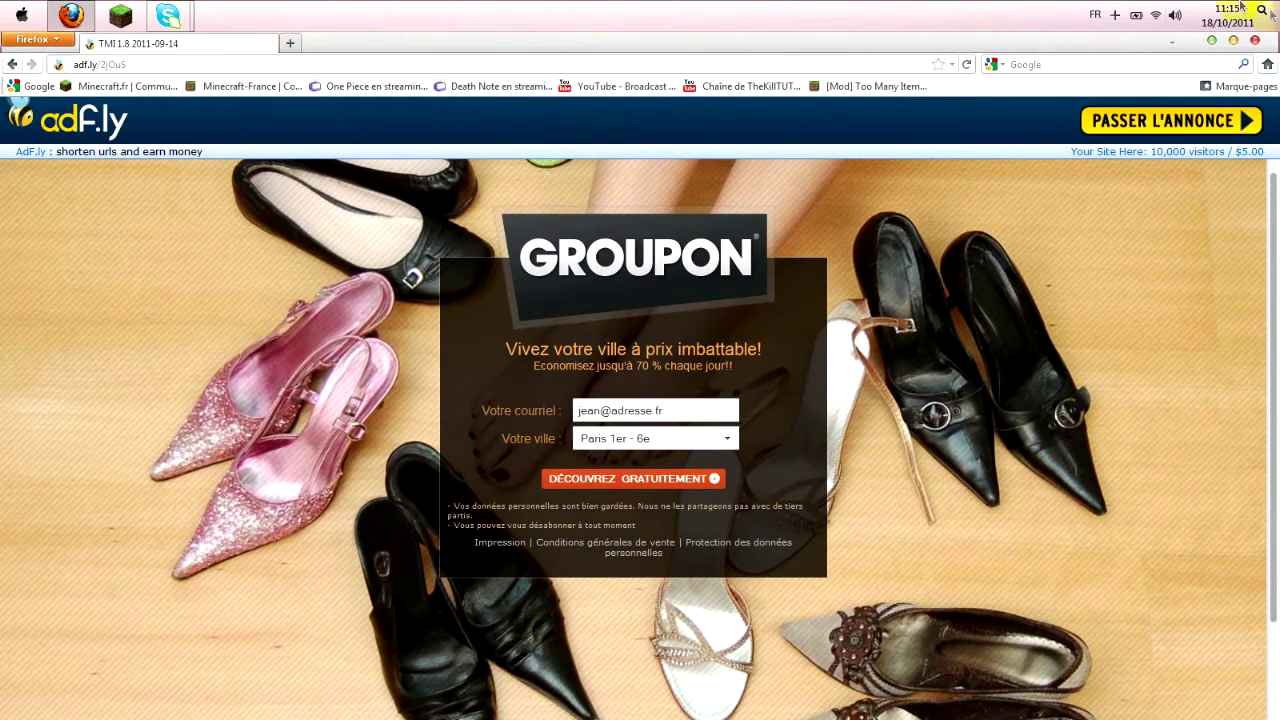
pyautogui.click(1253, 44)
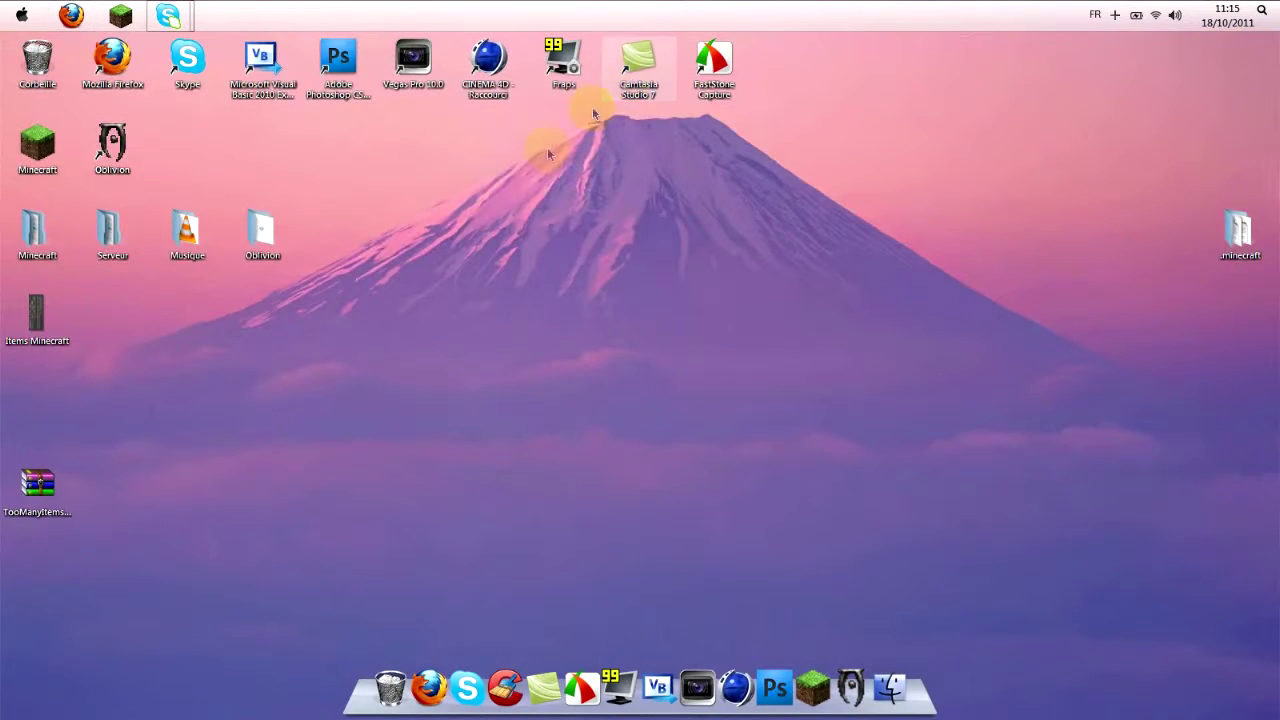
# Step: Move the downloaded TooManyItems archive to an empty area near the middle of the desktop and launch Minecraft
pyautogui.moveTo(38, 487); pyautogui.dragTo(490, 243)
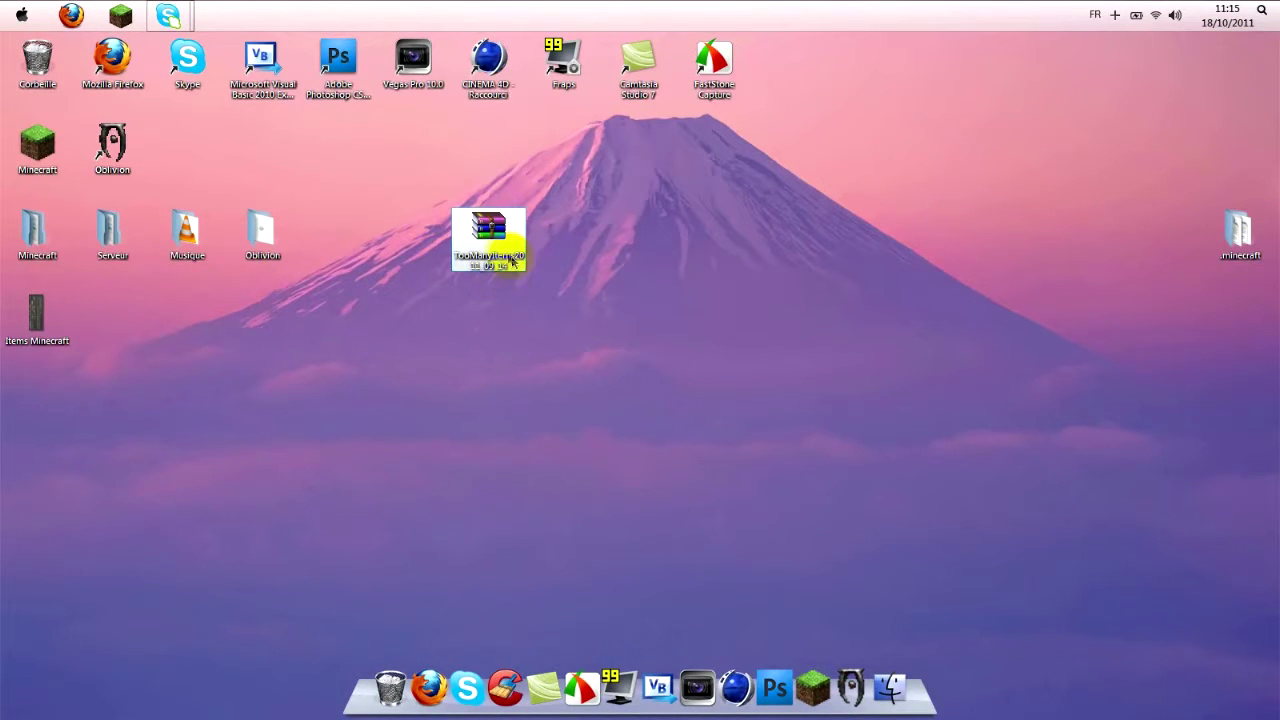
pyautogui.moveTo(592, 160); pyautogui.dragTo(443, 300)
pyautogui.moveTo(588, 164); pyautogui.dragTo(420, 323)
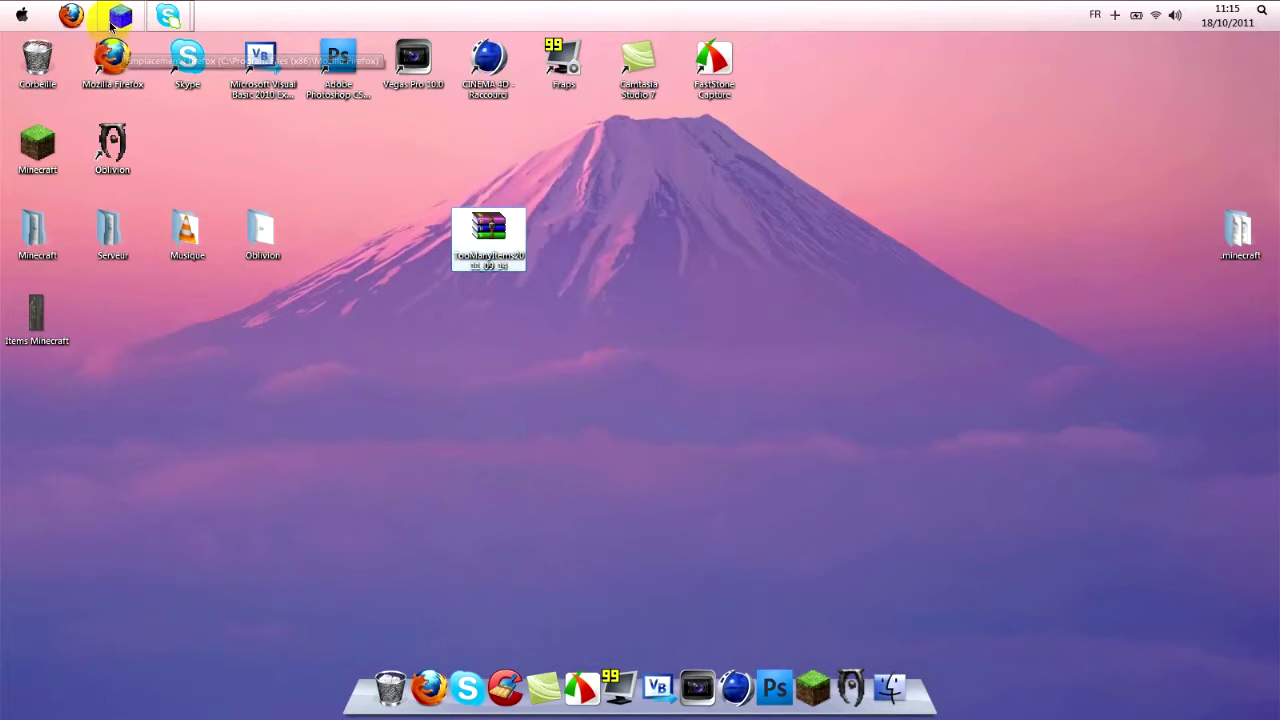
pyautogui.click(46, 168)
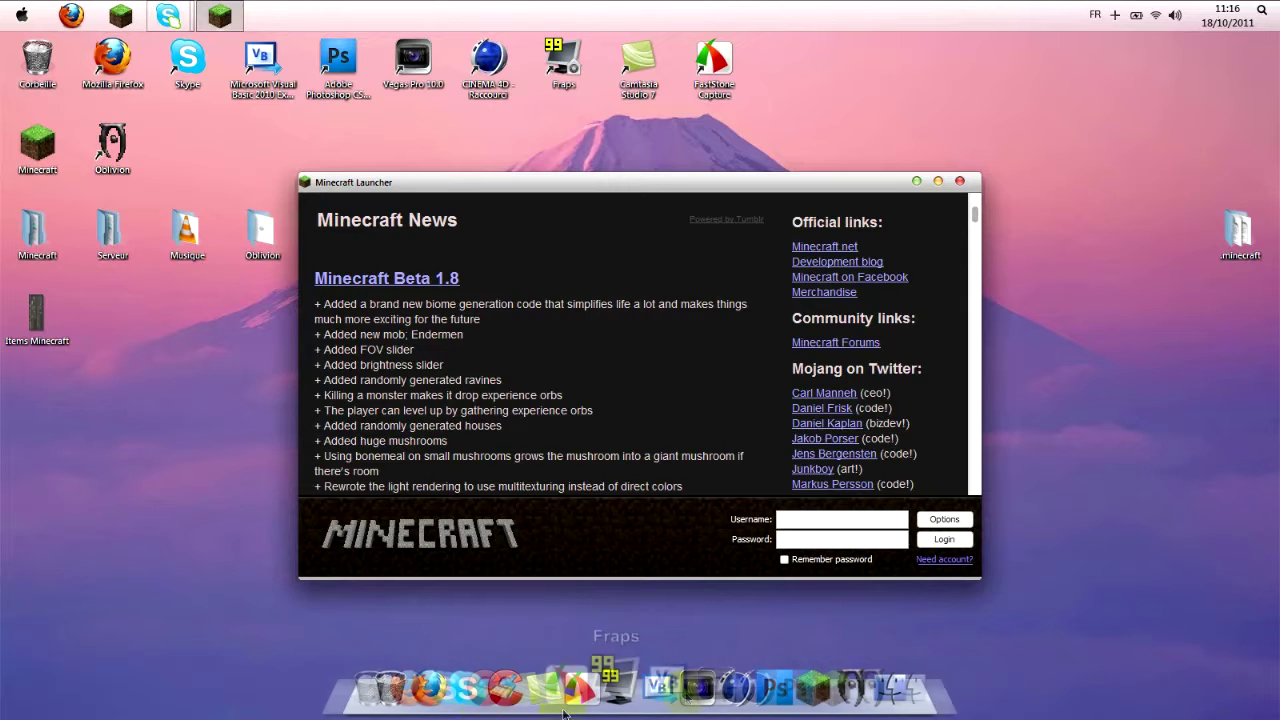
pyautogui.click(14, 20)
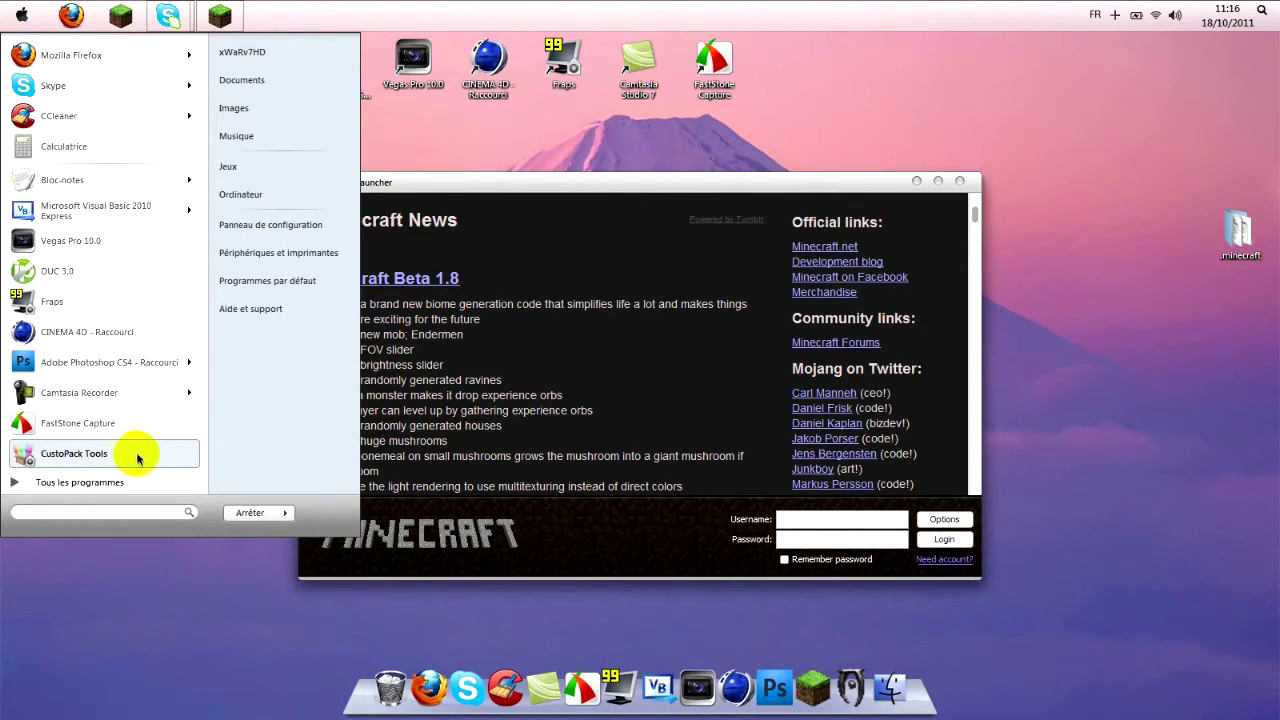
pyautogui.click(450, 188)
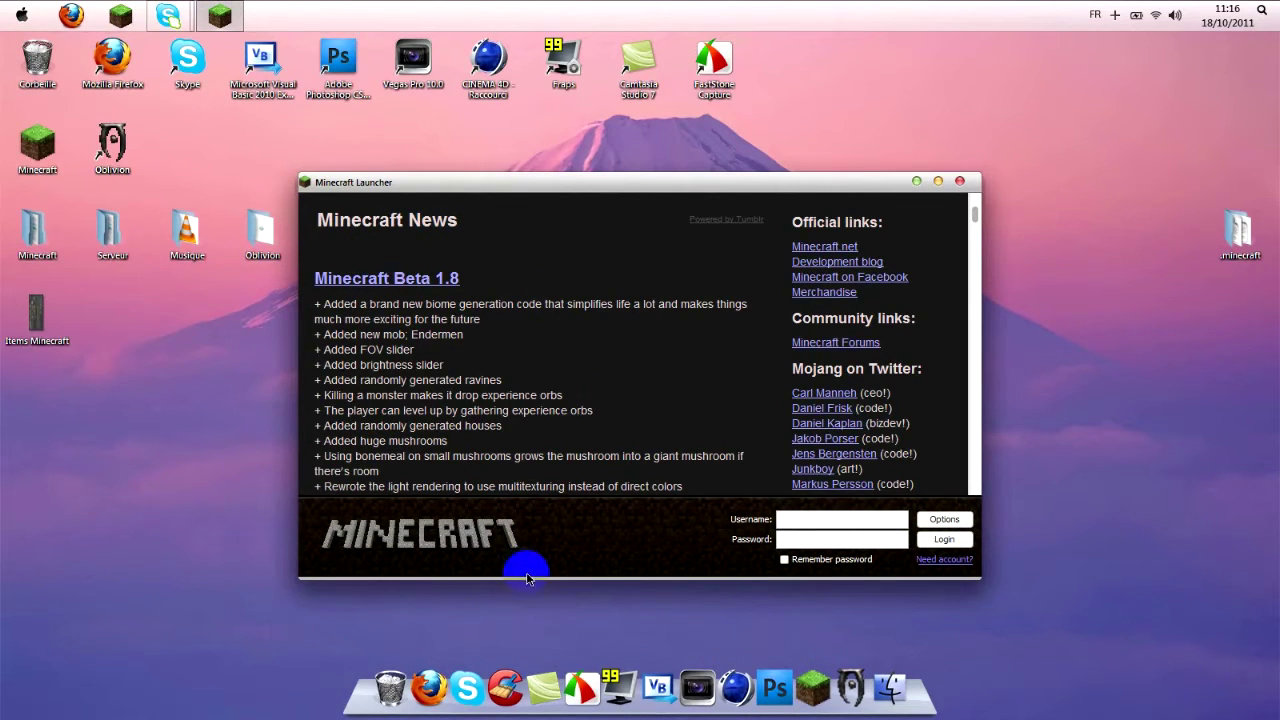
pyautogui.click(21, 14)
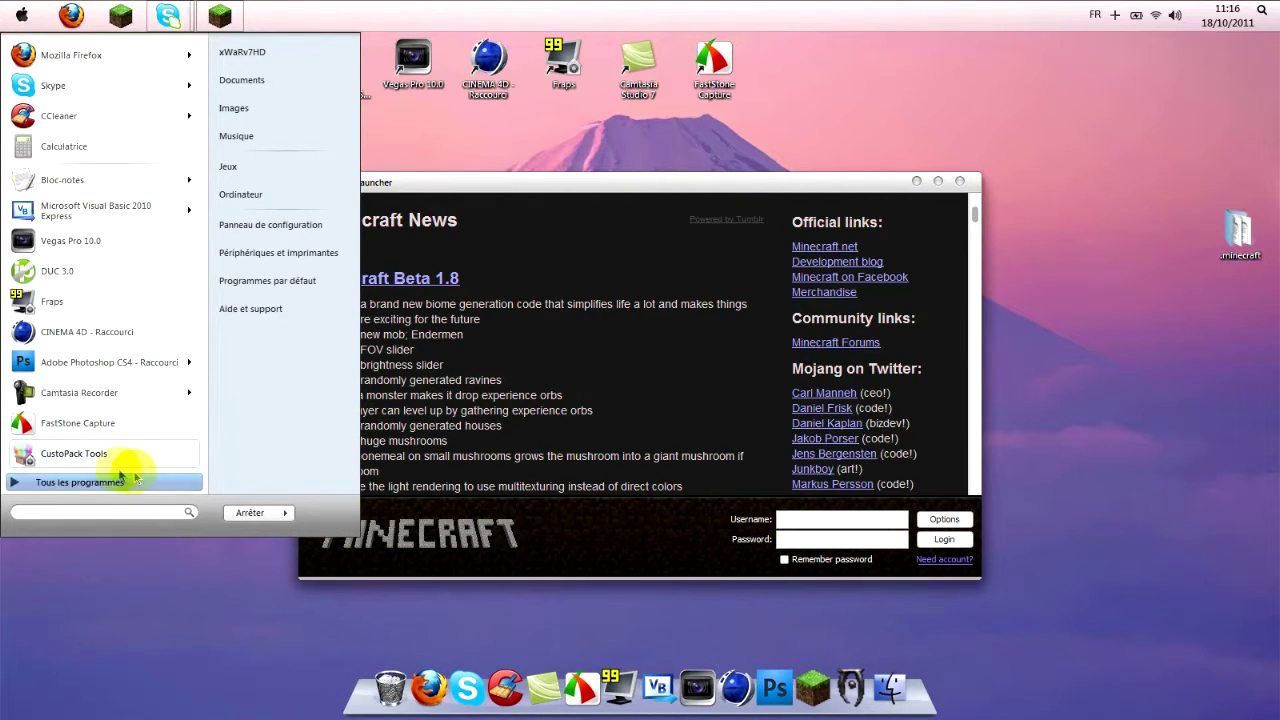
pyautogui.click(530, 188)
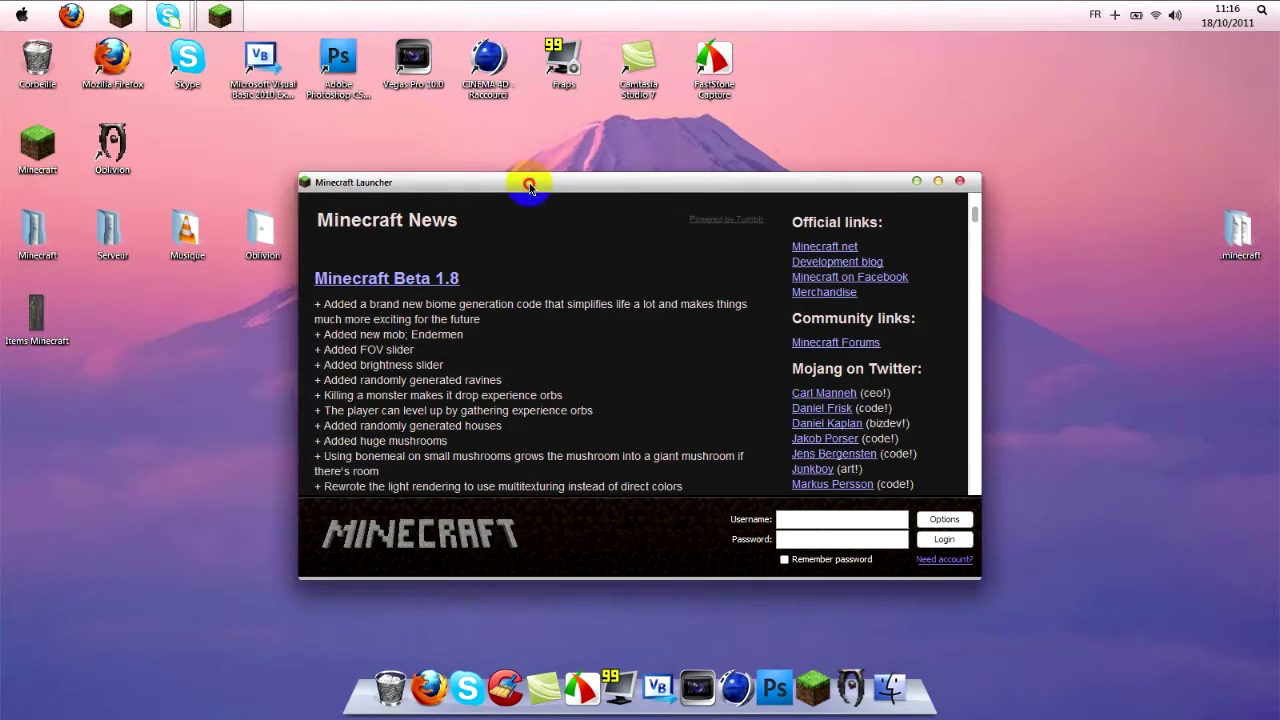
# Step: Open the Roaming application data folder by searching the system for %appdata%
pyautogui.click(24, 16)
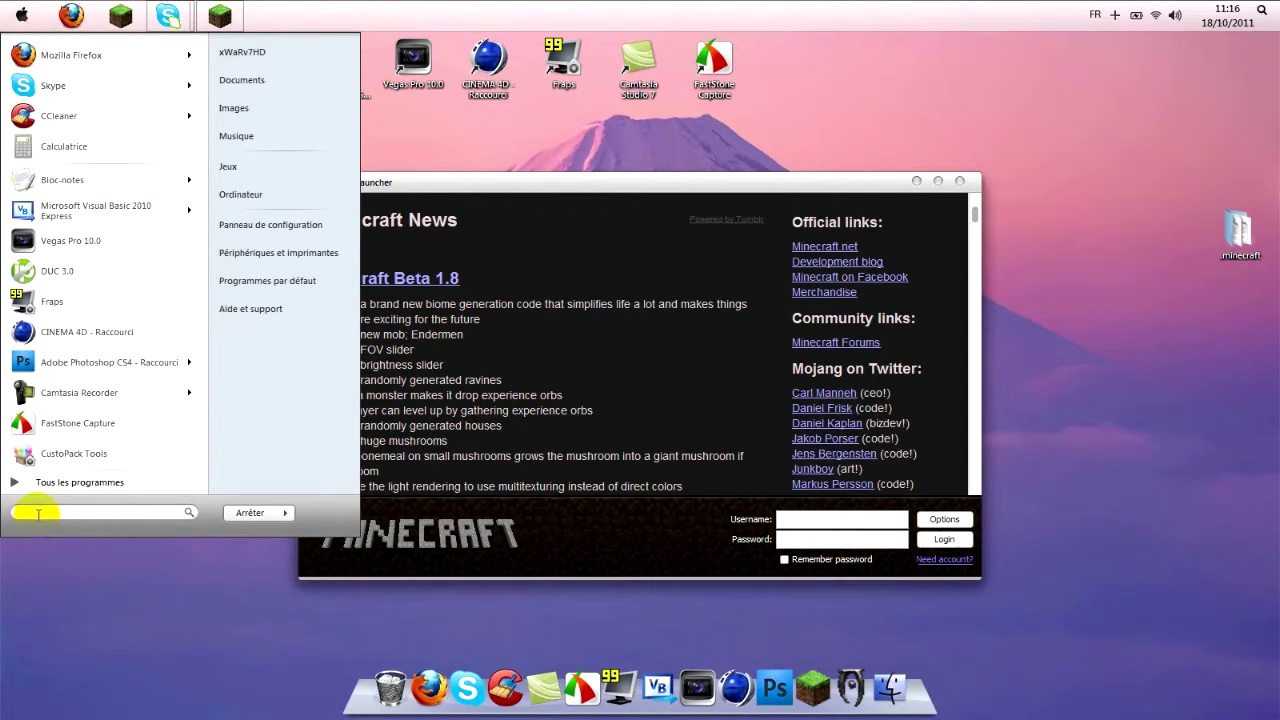
pyautogui.write('%')
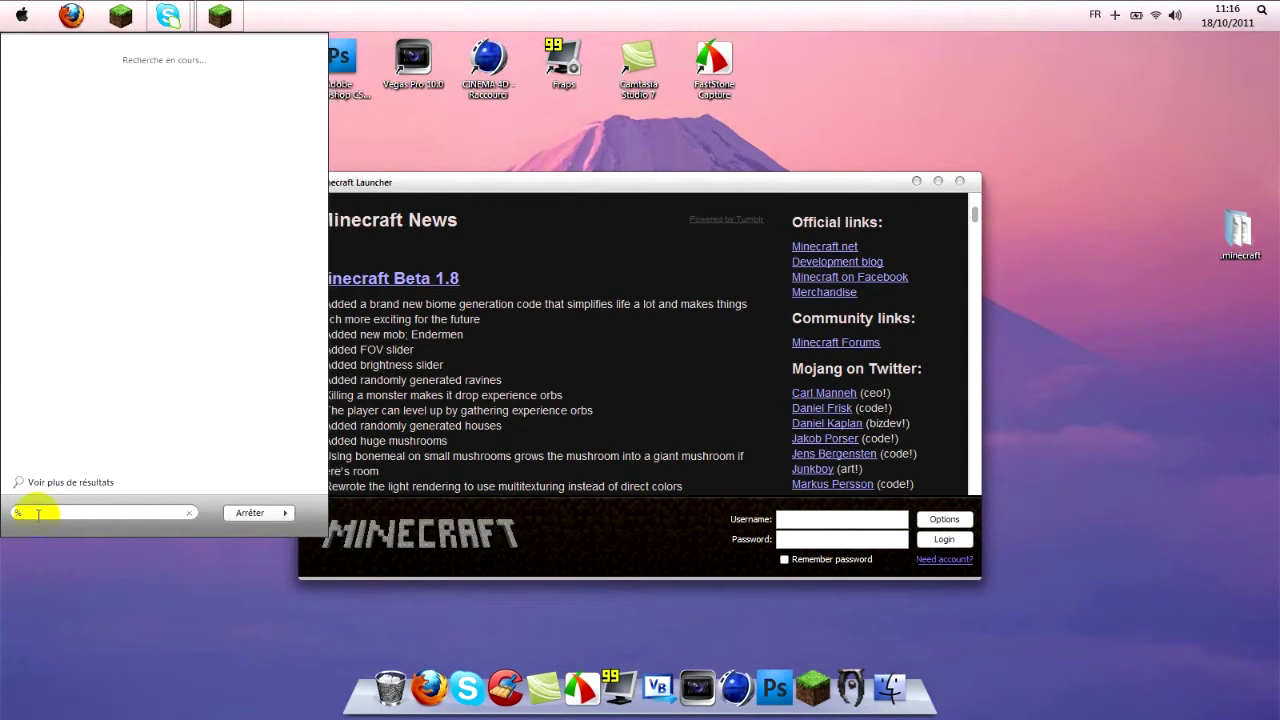
pyautogui.write('appdata')
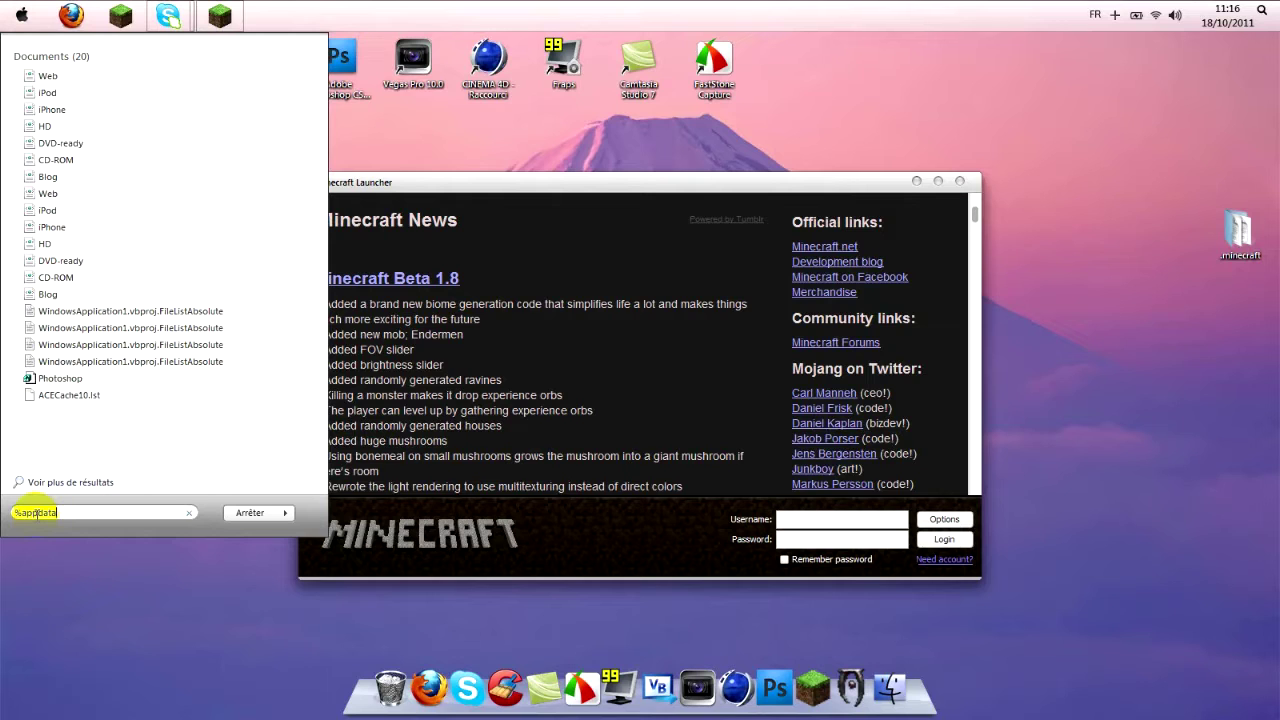
pyautogui.write('%')
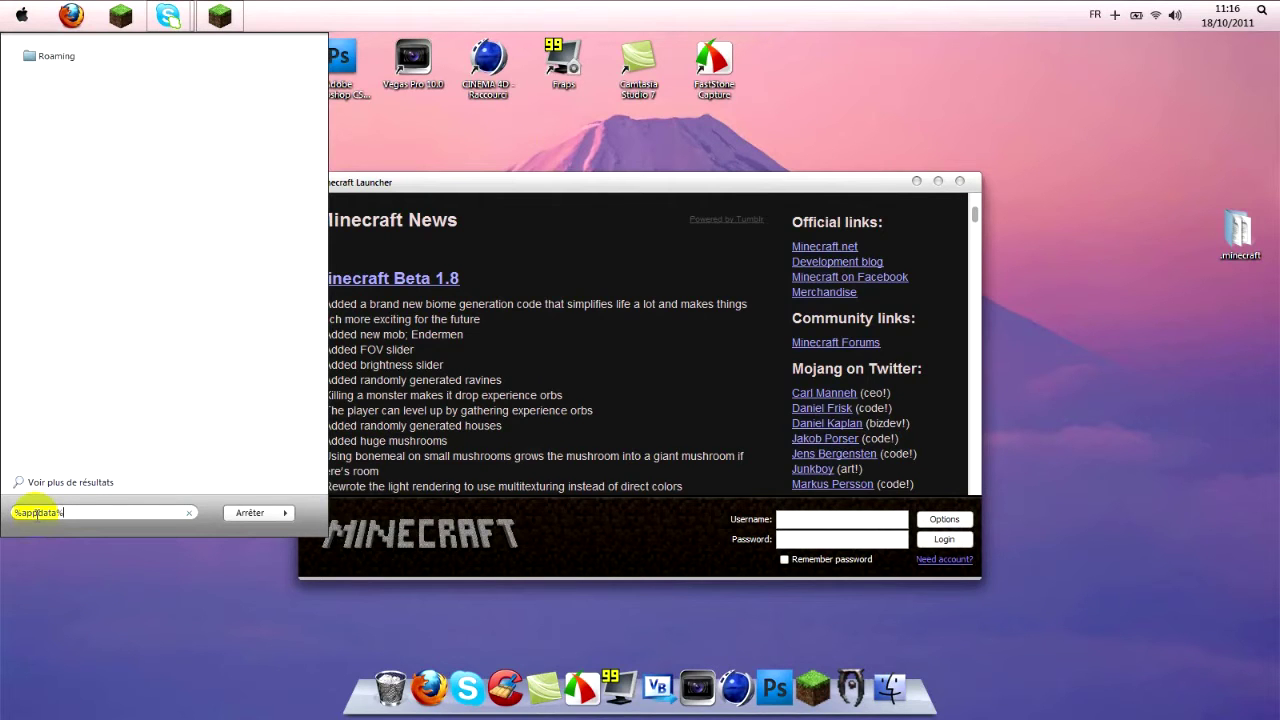
pyautogui.press('Return')
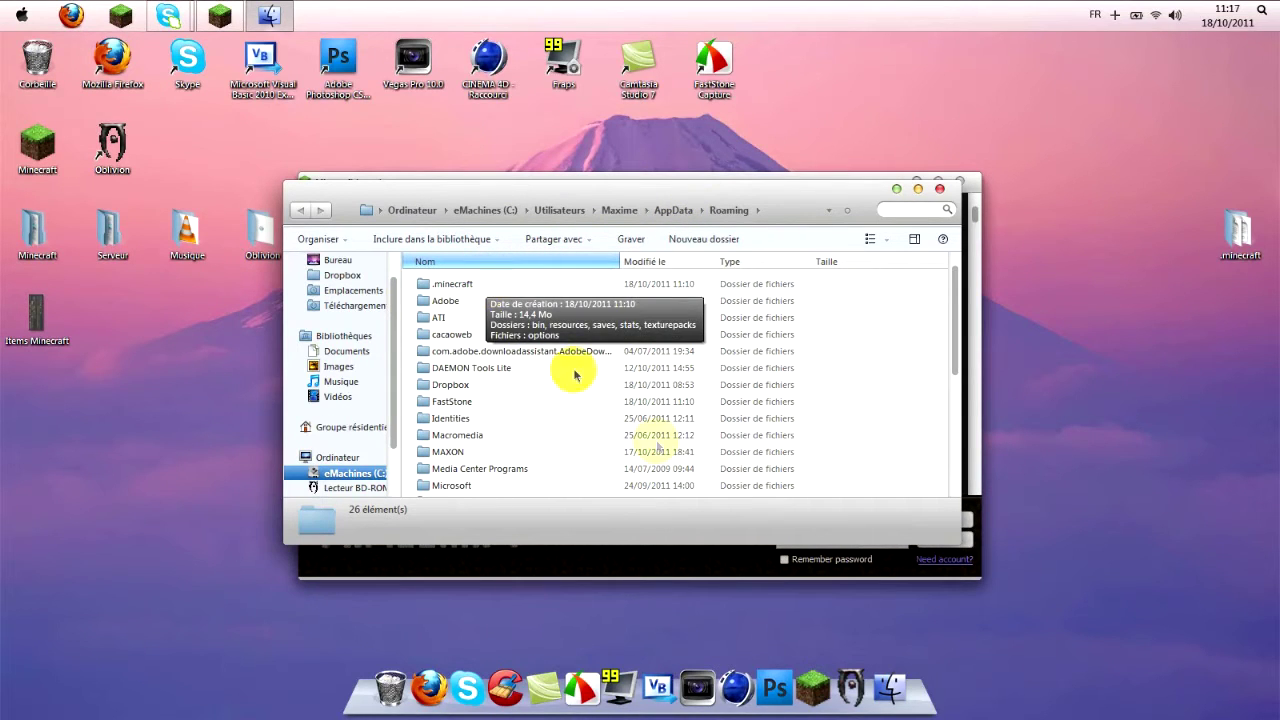
# Step: Bring the Roaming folder window back in front of the launcher and open its .minecraft folder
pyautogui.click(718, 563)
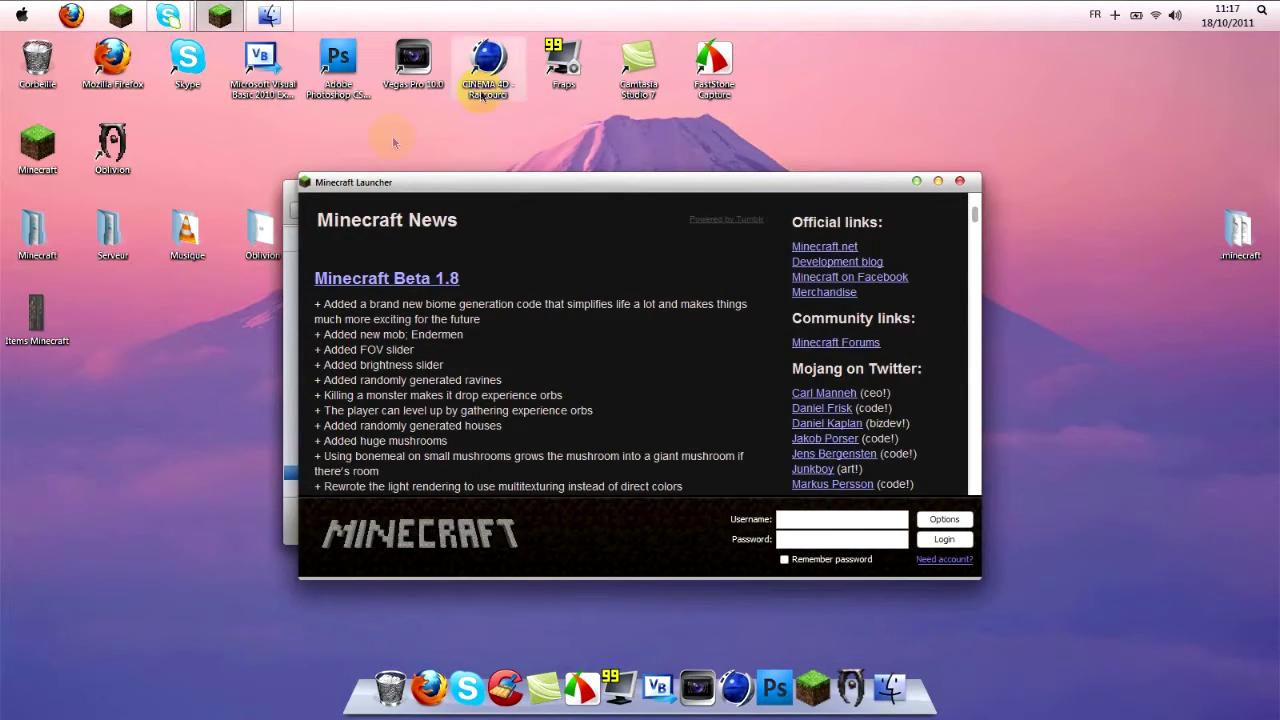
pyautogui.click(288, 188)
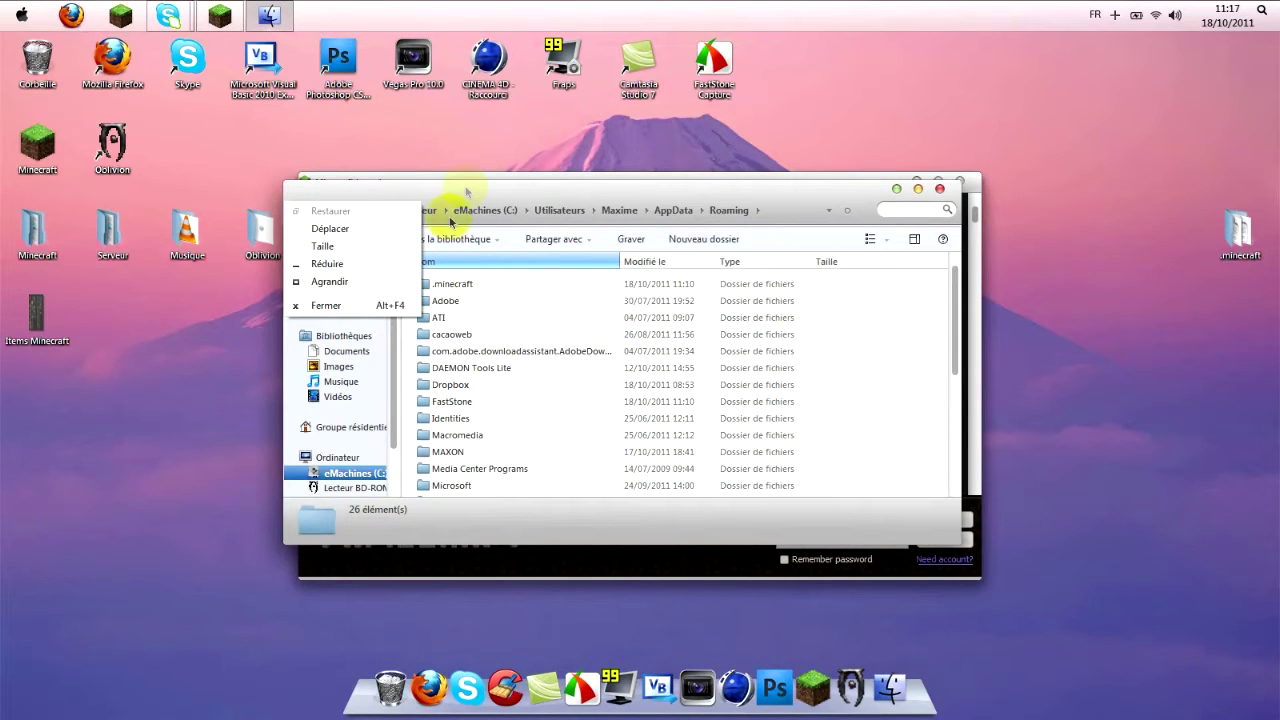
pyautogui.scroll(-4, 486, 349)
pyautogui.scroll(4, 494, 424)
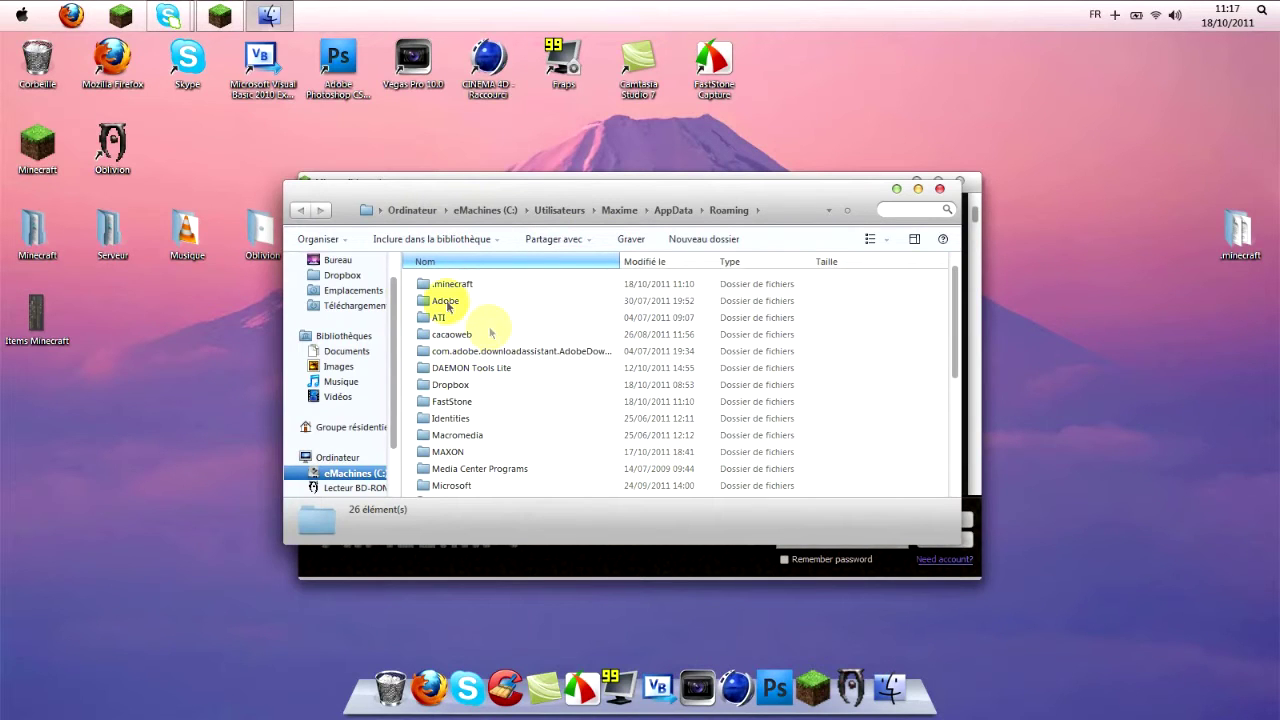
pyautogui.moveTo(466, 291)
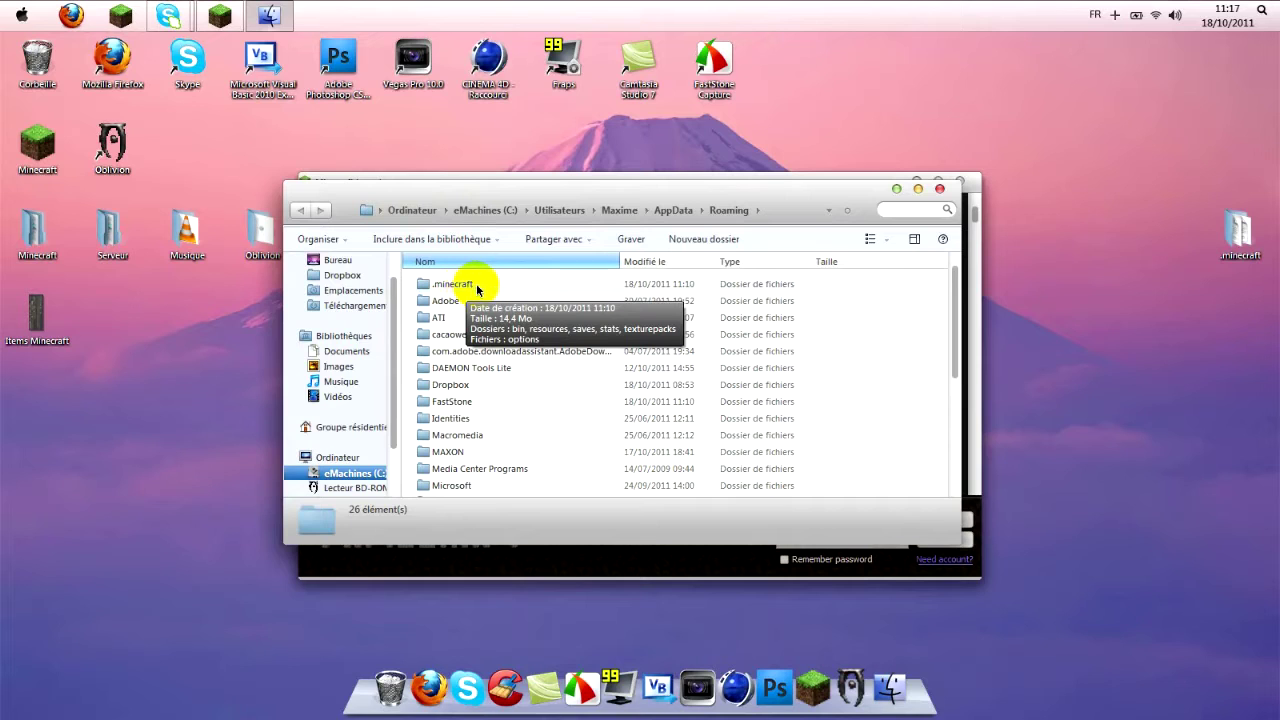
pyautogui.doubleClick(486, 287)
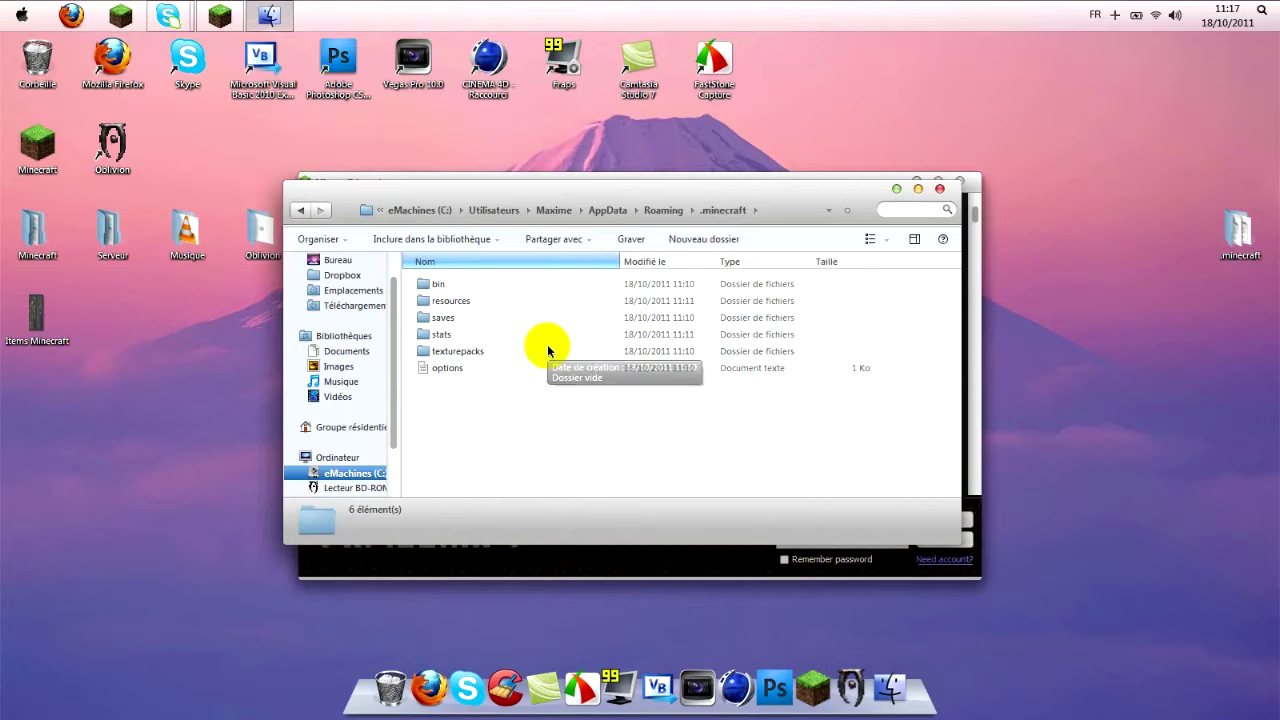
# Step: Examine the contents of the texturepacks, saves and bin folders, returning to the .minecraft folder after each
pyautogui.doubleClick(500, 351)
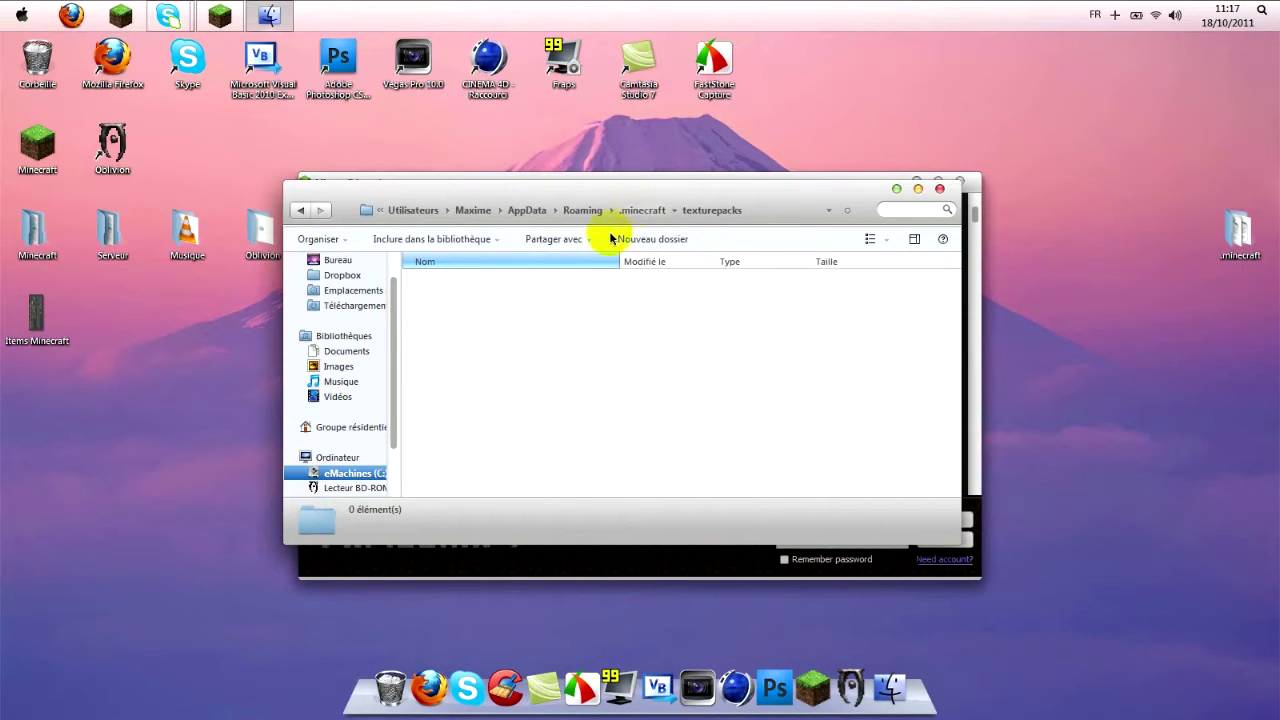
pyautogui.click(641, 210)
pyautogui.doubleClick(457, 320)
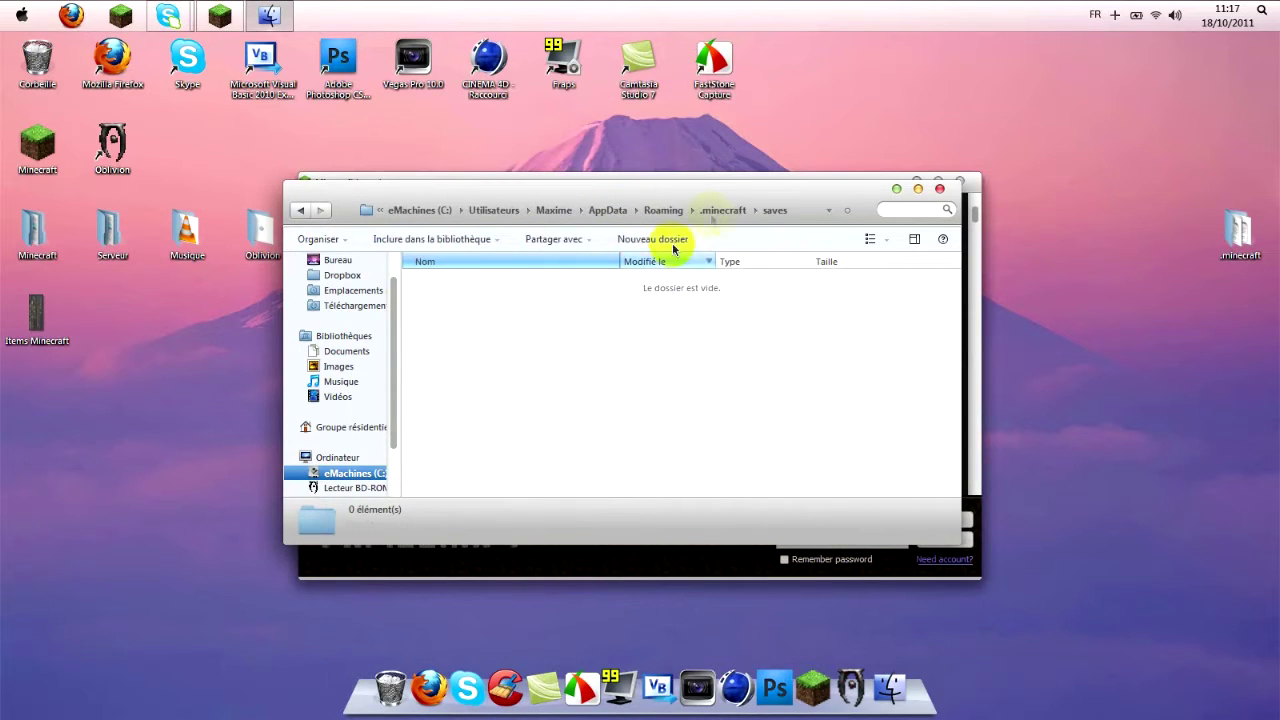
pyautogui.click(718, 210)
pyautogui.doubleClick(433, 285)
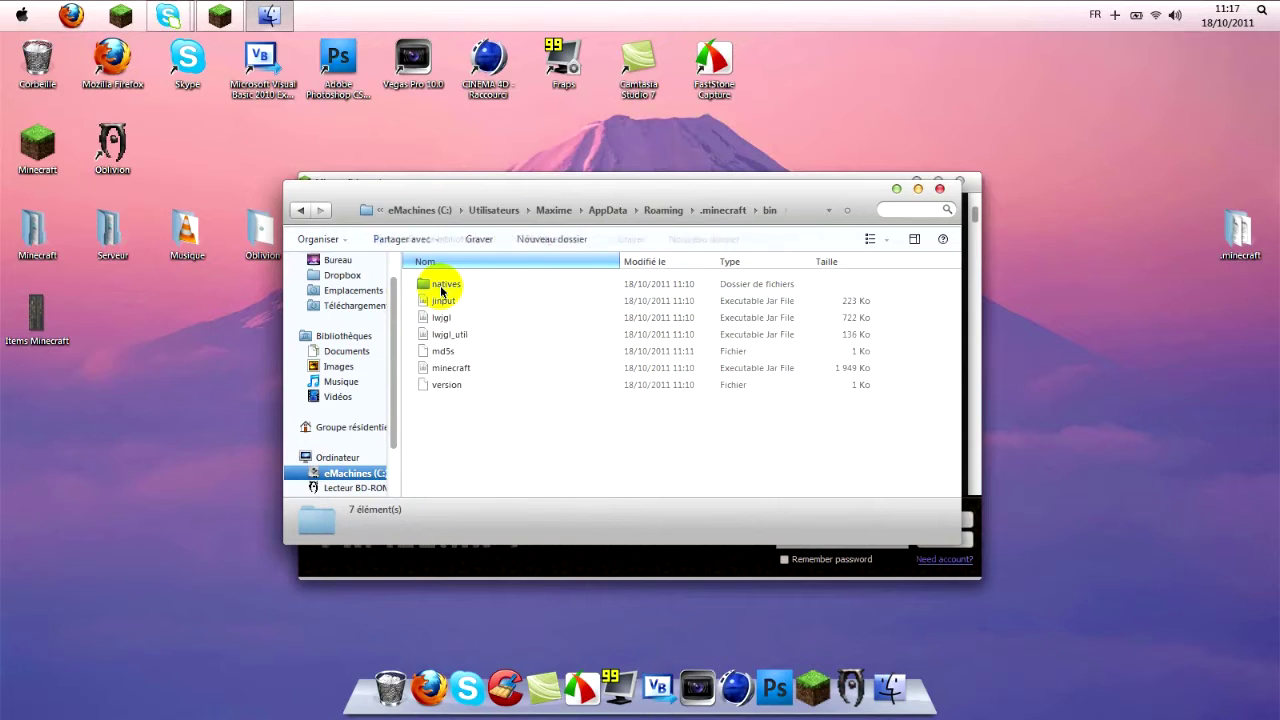
pyautogui.click(715, 210)
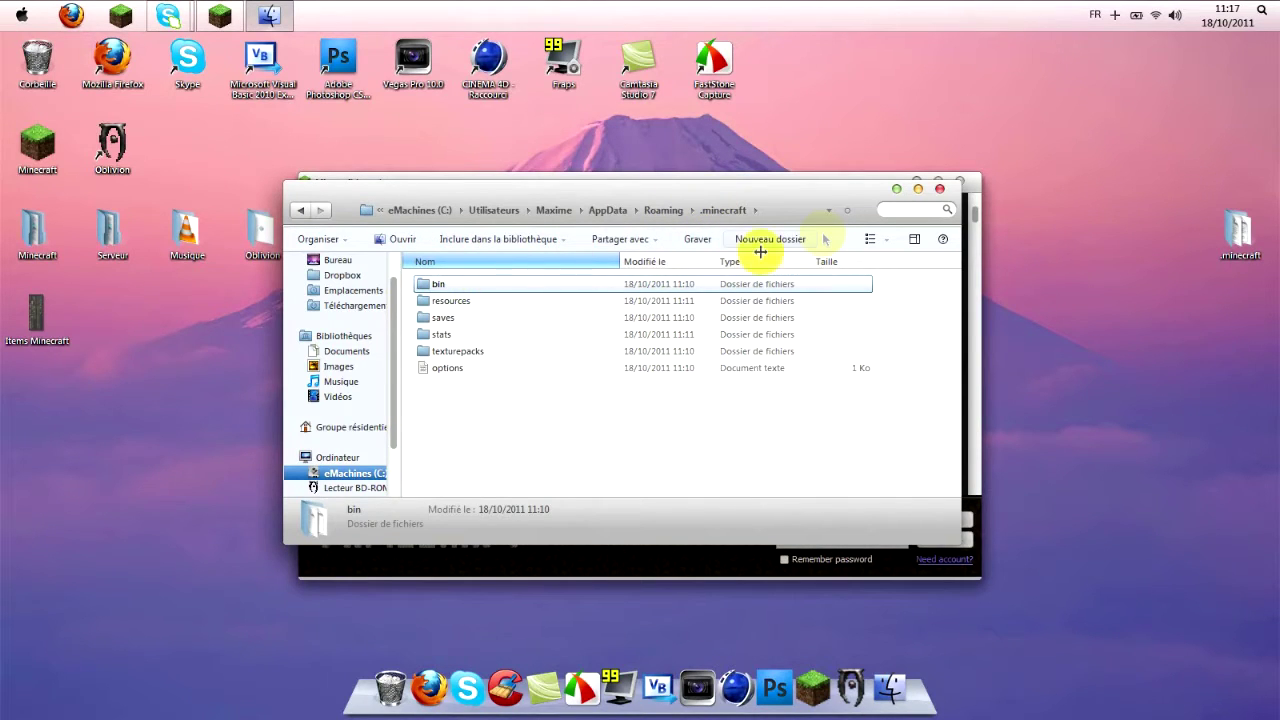
# Step: Minimise the .minecraft folder and Minecraft Launcher windows and open the TooManyItems2011_09_14 archive from the desktop
pyautogui.click(895, 189)
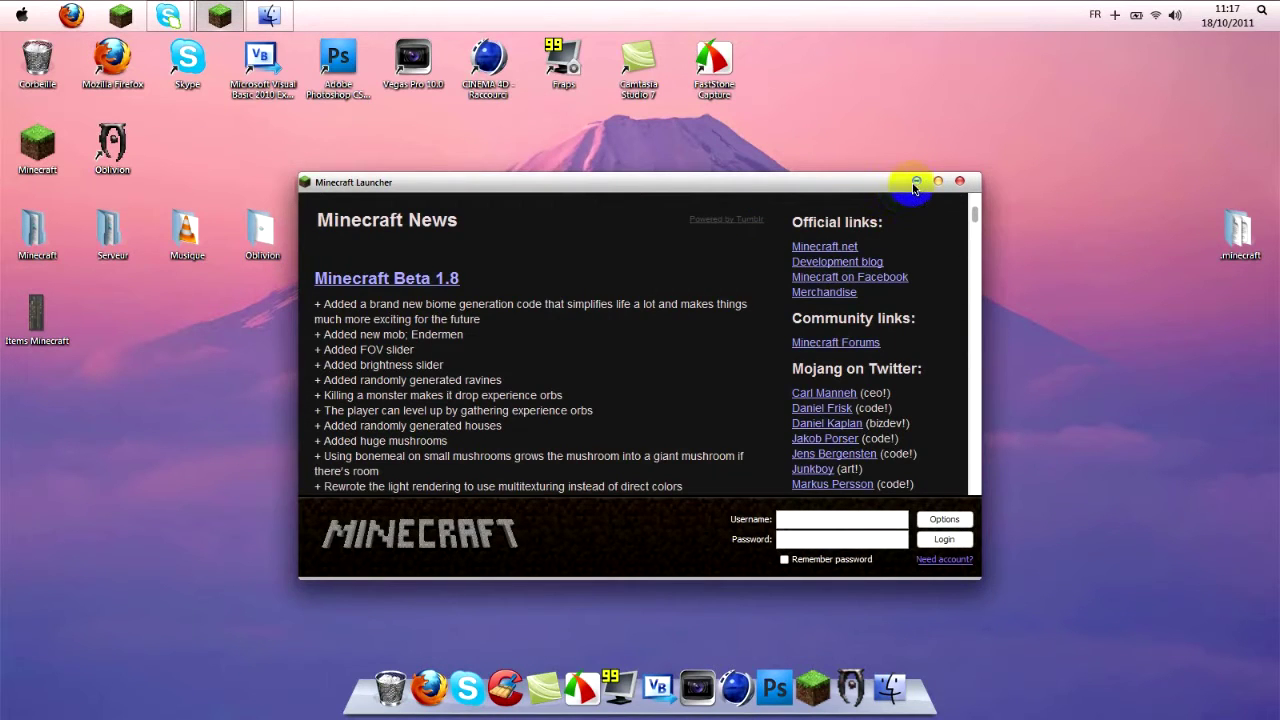
pyautogui.click(913, 184)
pyautogui.click(505, 240)
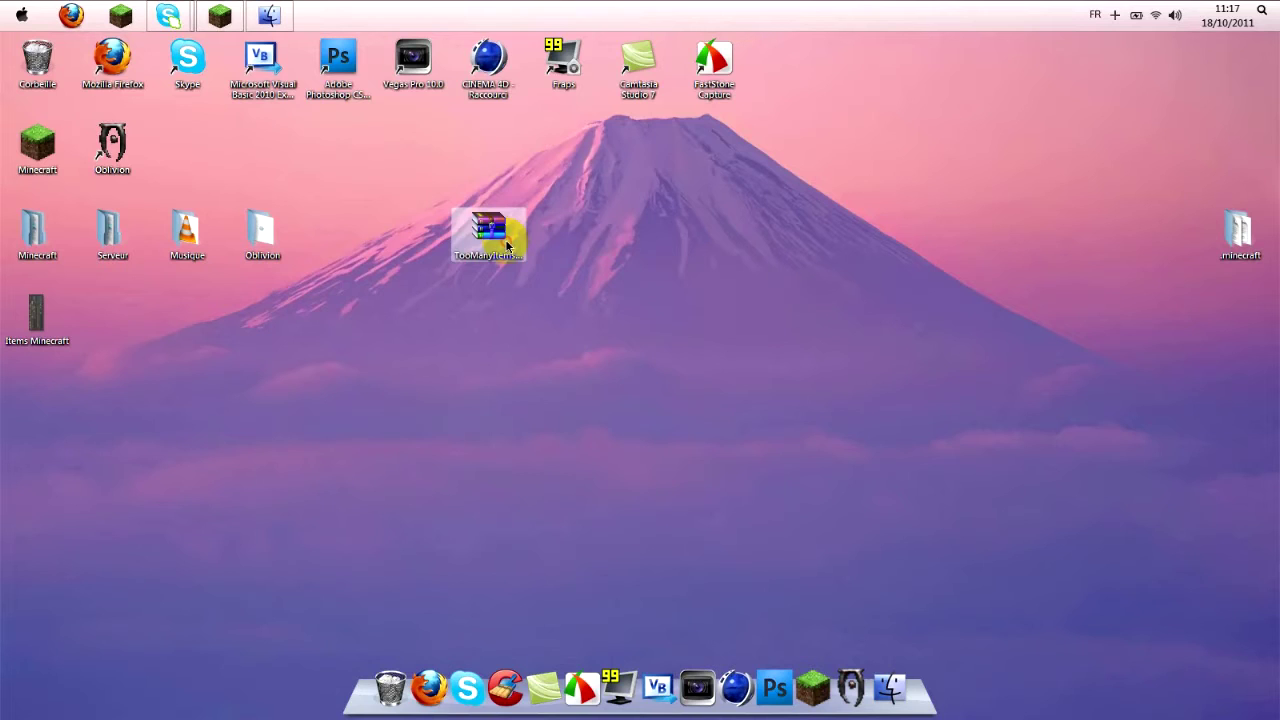
pyautogui.rightClick(505, 241)
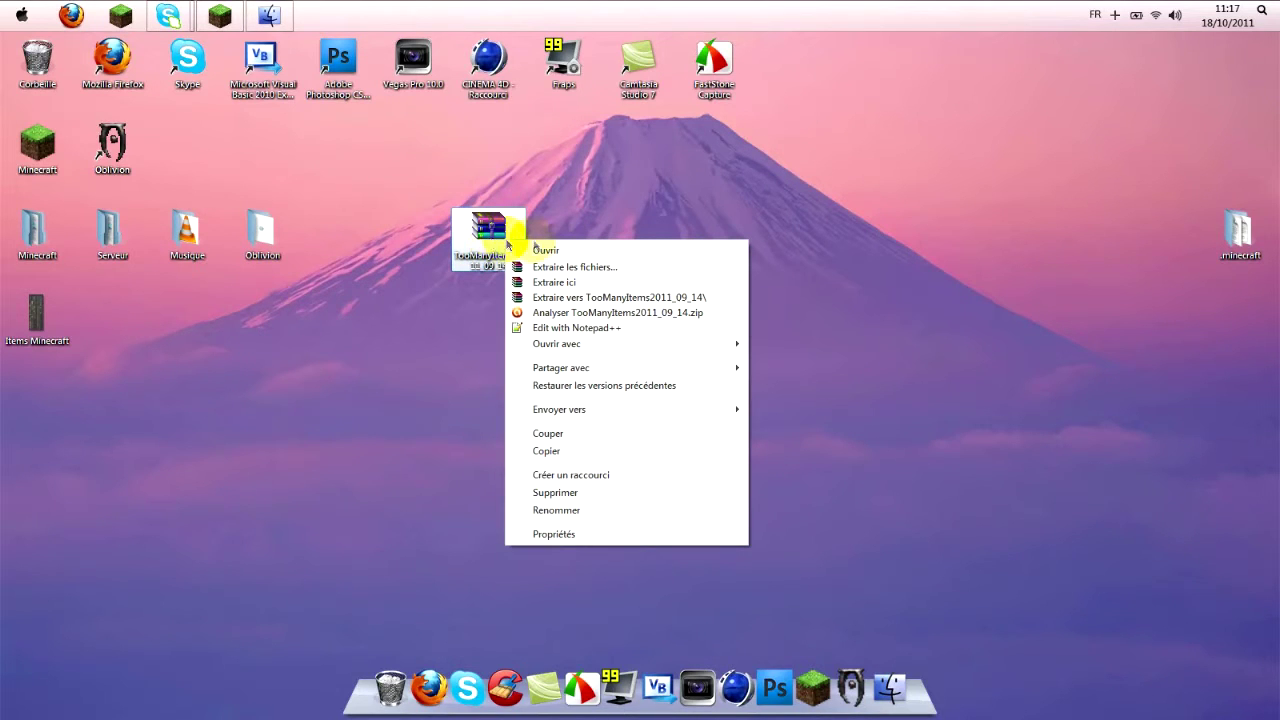
pyautogui.click(556, 210)
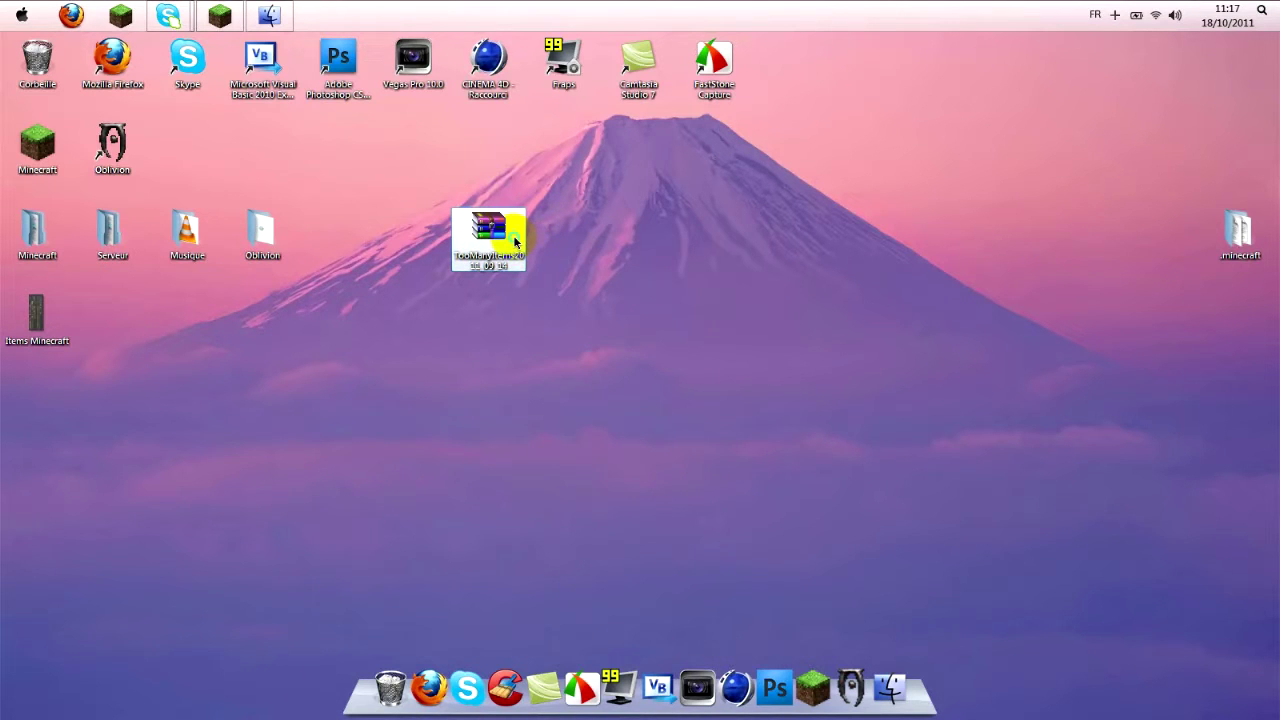
pyautogui.rightClick(515, 242)
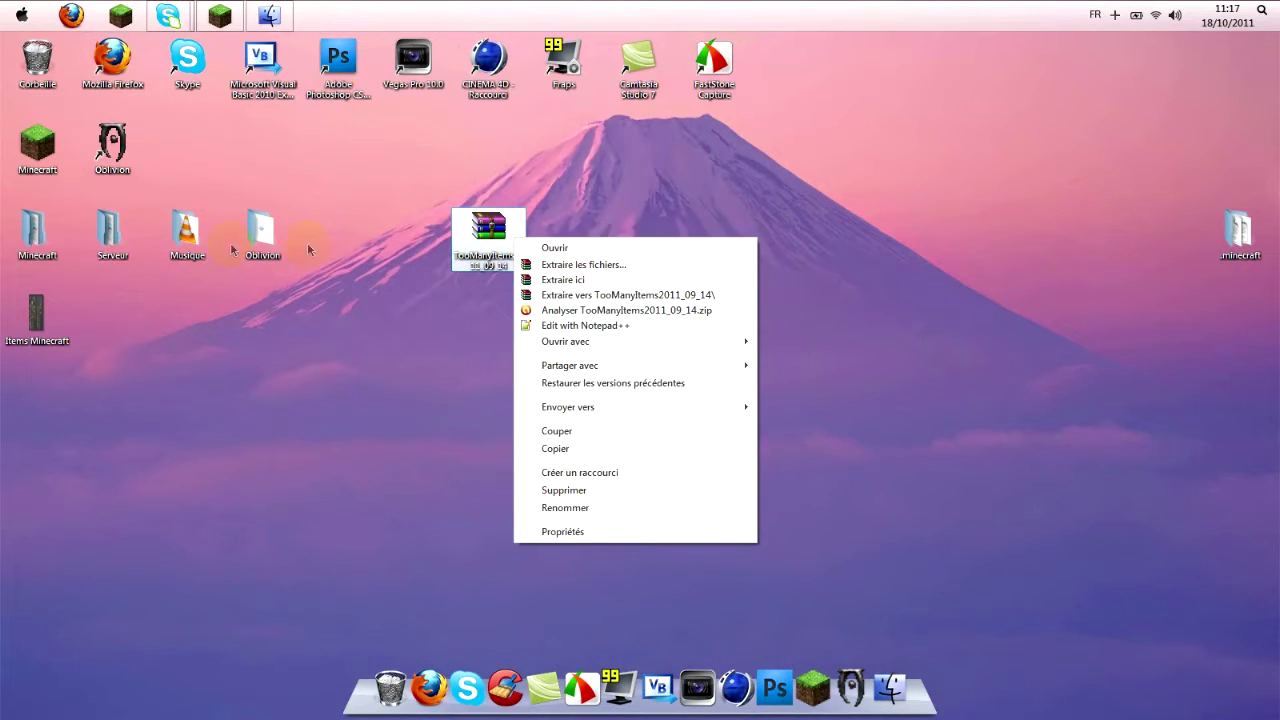
pyautogui.click(581, 252)
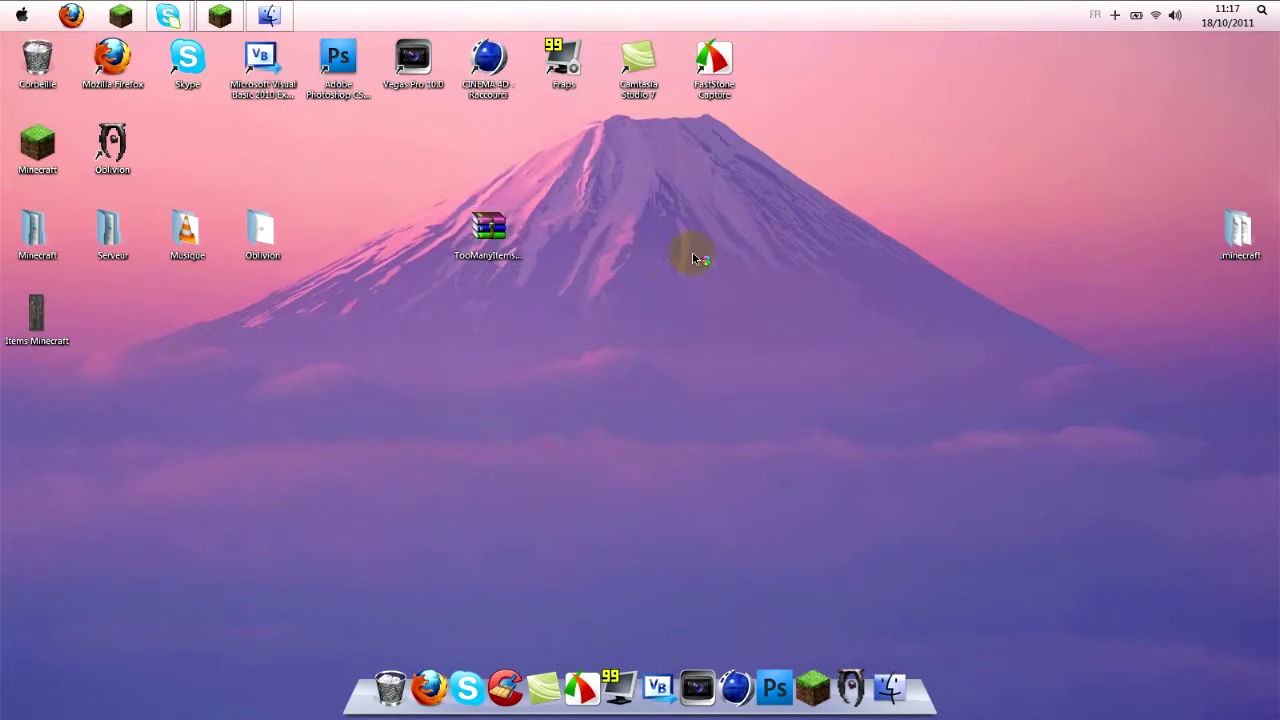
# Step: Dock the TooManyItems archive window on the right half of the screen and open the Roaming folder docked on the left half
pyautogui.moveTo(985, 152); pyautogui.dragTo(1272, 130)
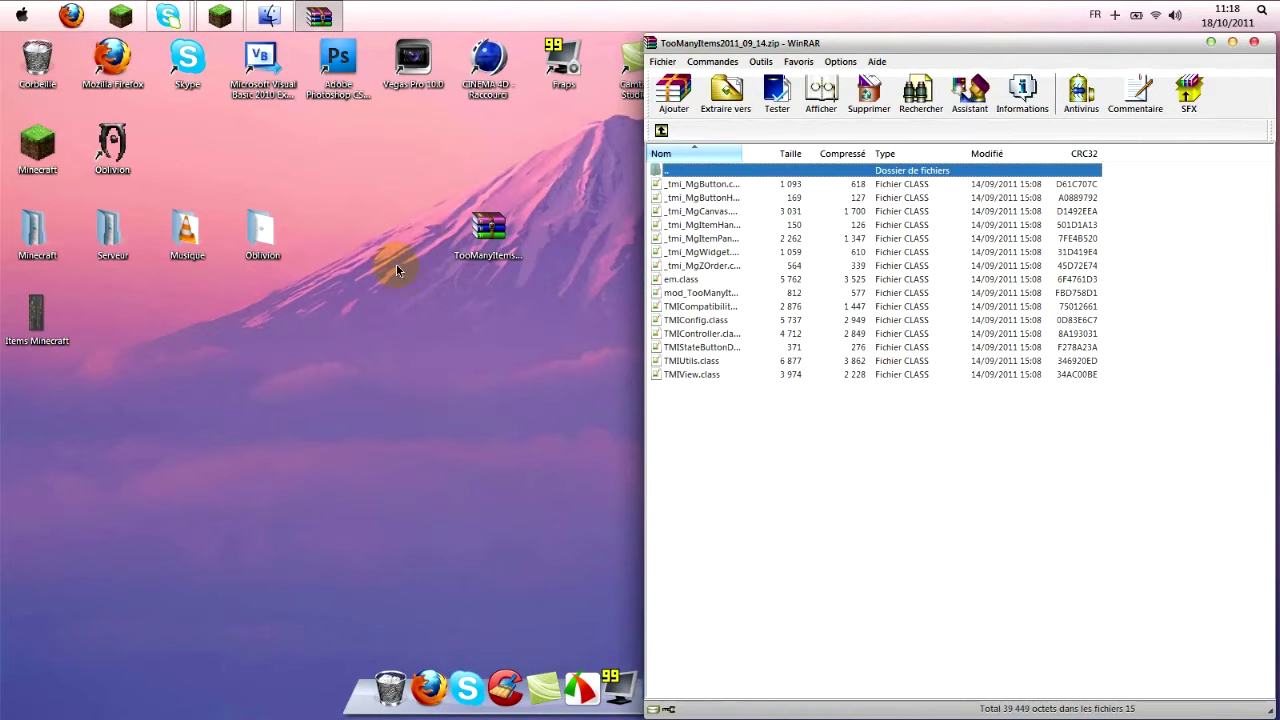
pyautogui.press('super+r')
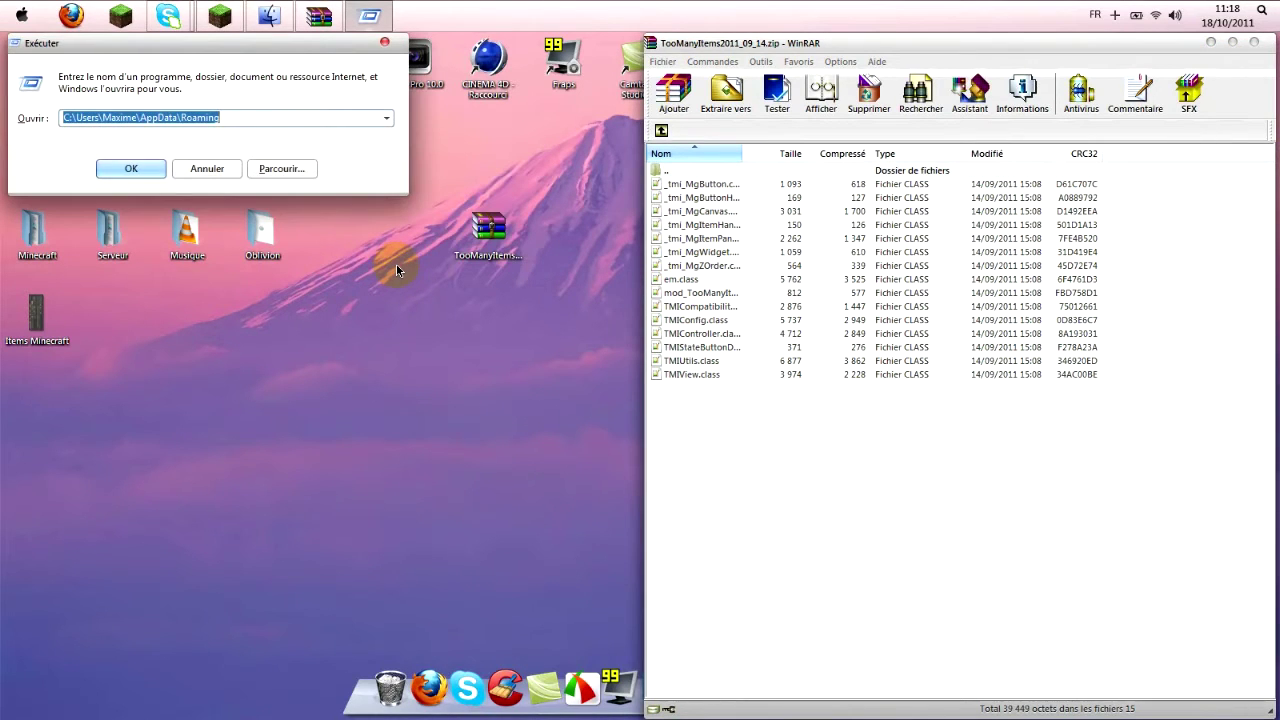
pyautogui.press('Return')
pyautogui.moveTo(597, 214); pyautogui.dragTo(2, 64)
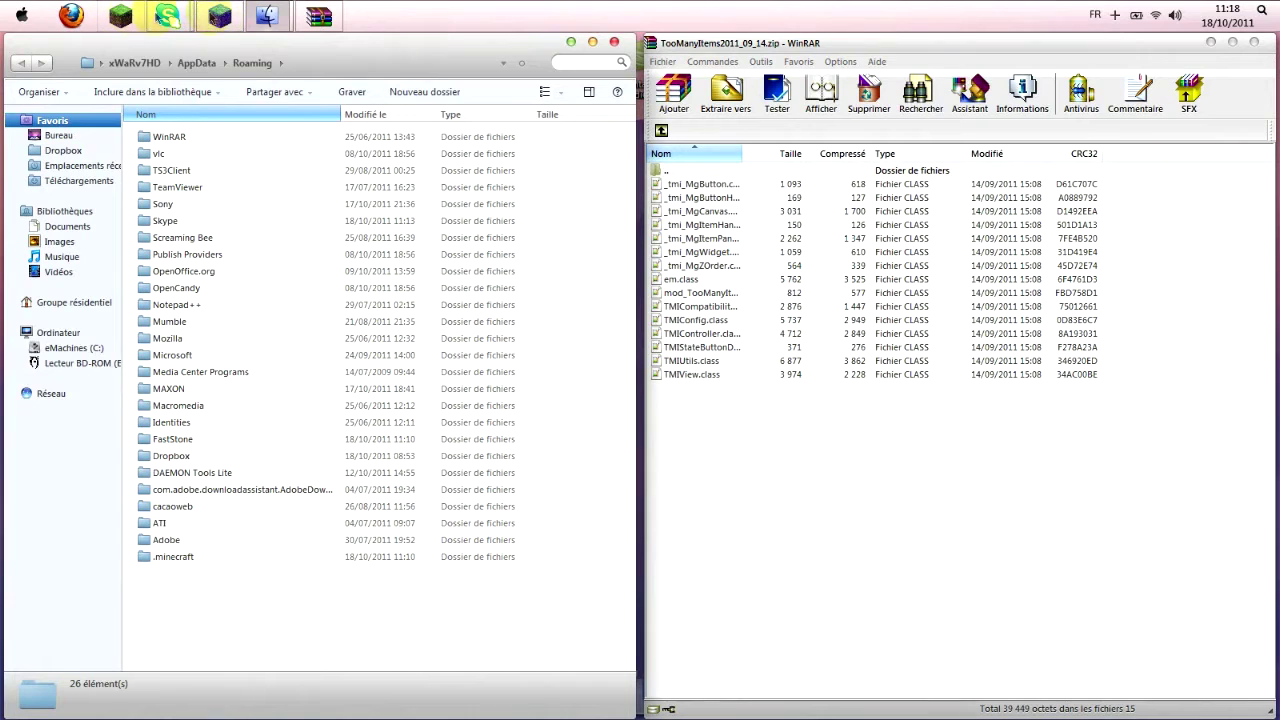
# Step: Bring up the Minecraft Launcher and check the game location on disk in its launcher options
pyautogui.click(220, 15)
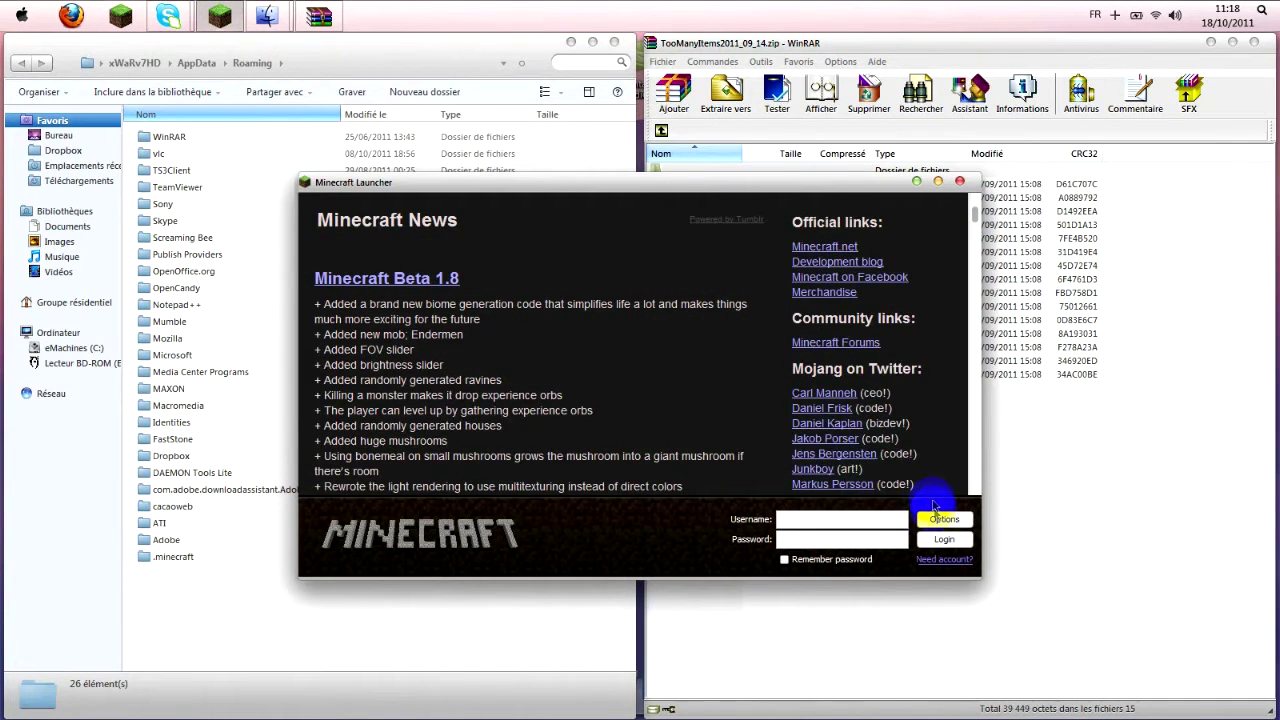
pyautogui.click(933, 522)
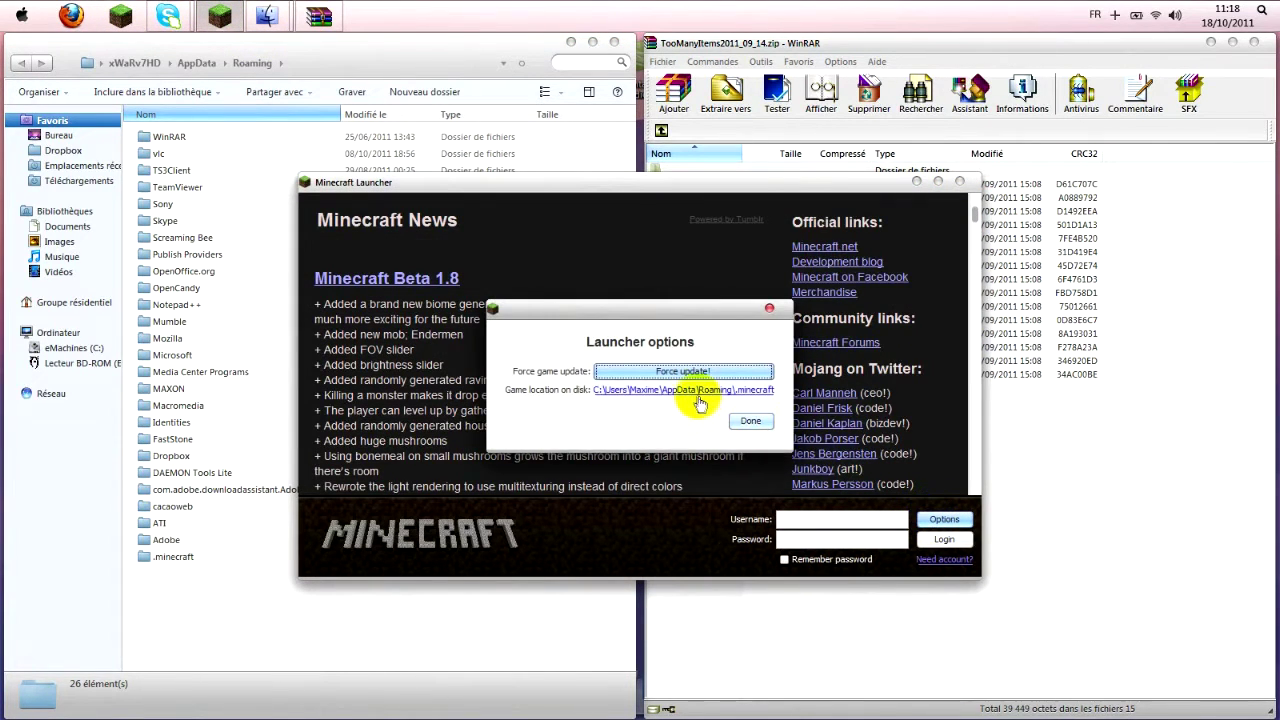
pyautogui.click(750, 420)
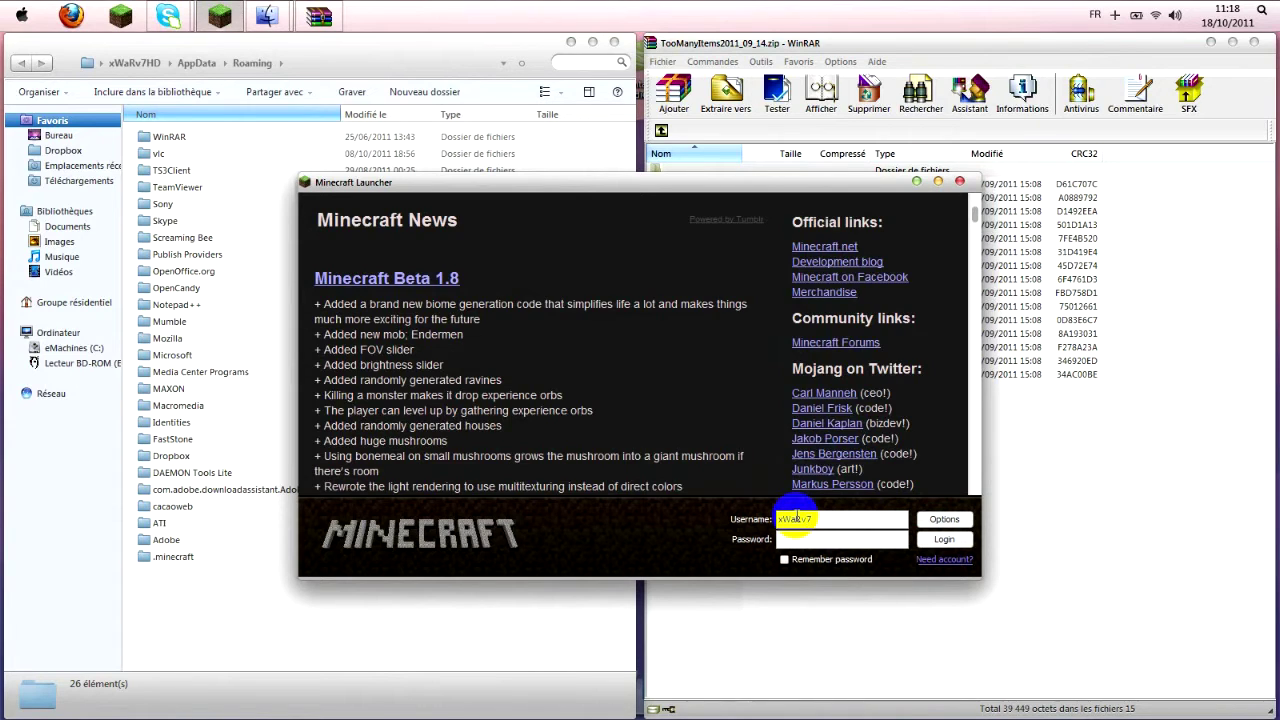
# Step: Log in with the account username and password, remembering the password, and maximise the game window
pyautogui.click(797, 517)
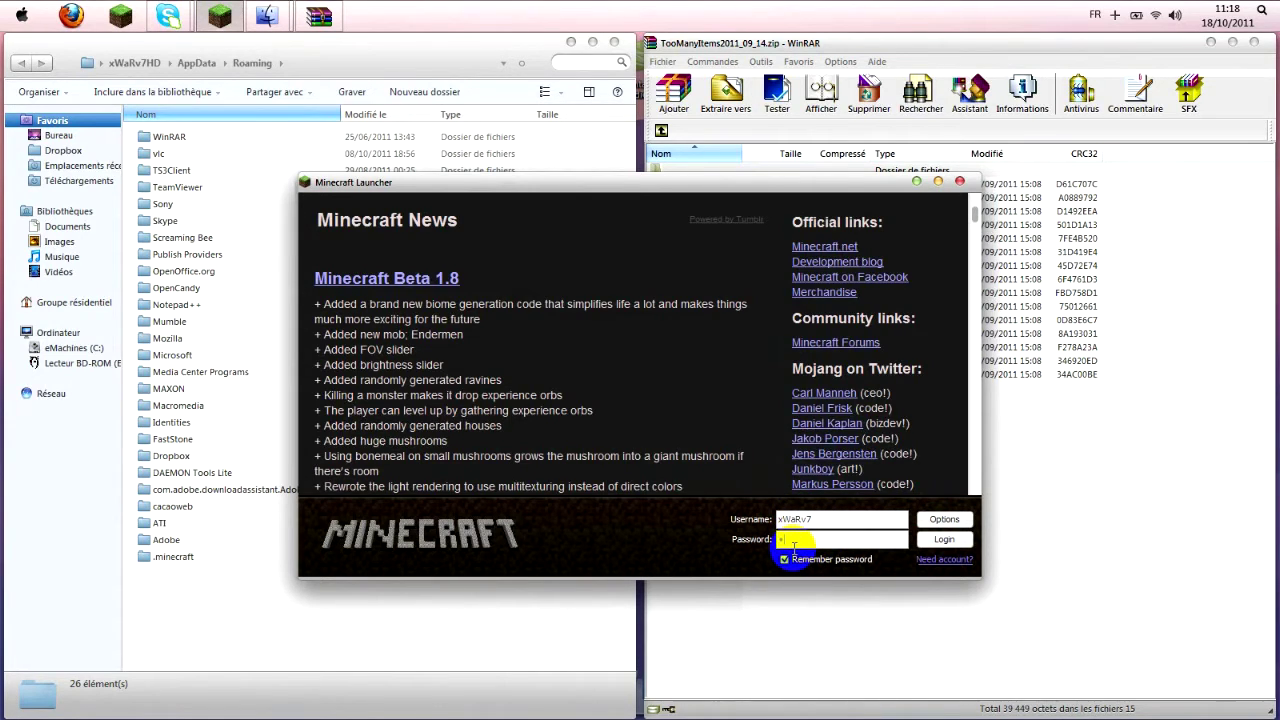
pyautogui.press('Return')
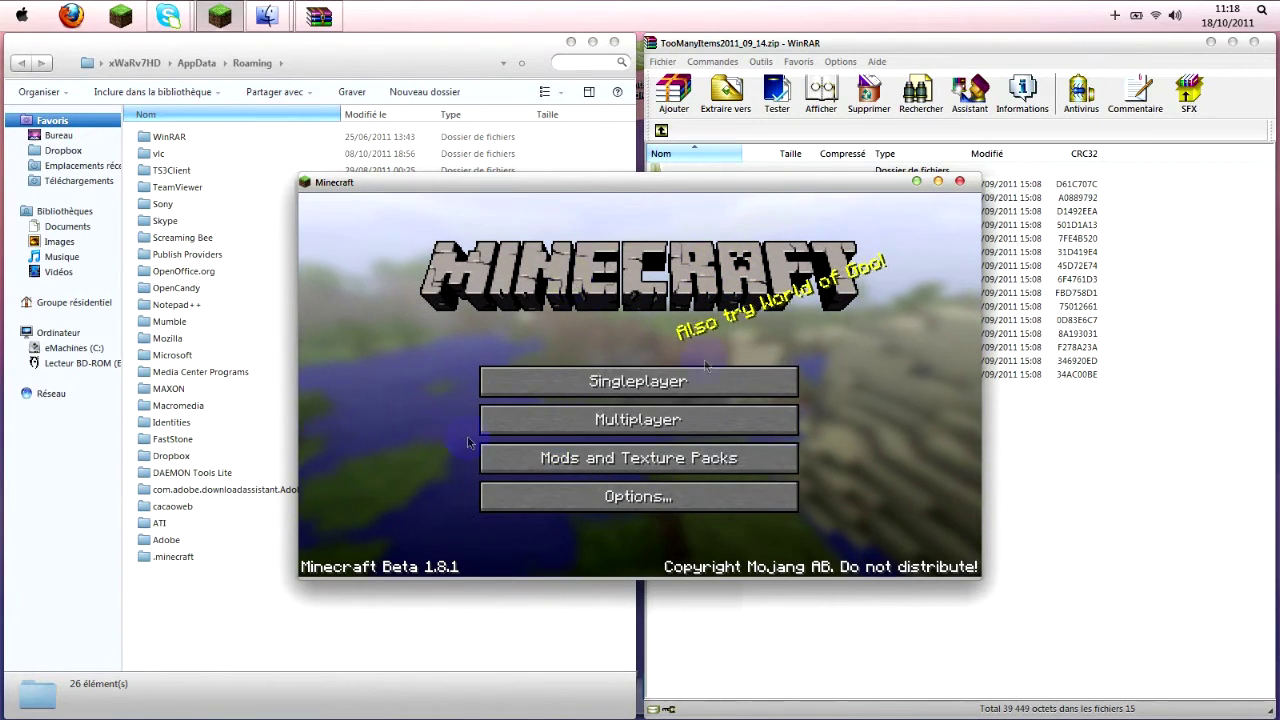
pyautogui.click(939, 182)
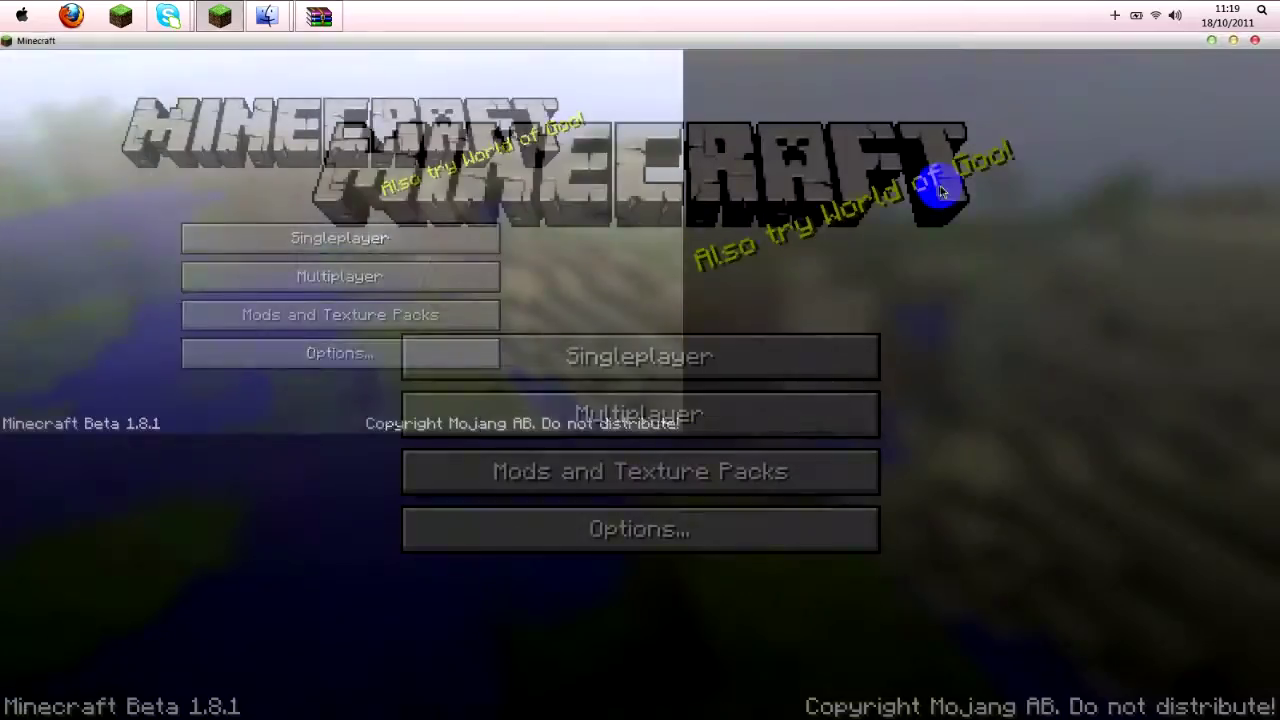
# Step: Look through the game's Singleplayer, Multiplayer and texture pack screens, returning to the main menu after each
pyautogui.click(522, 368)
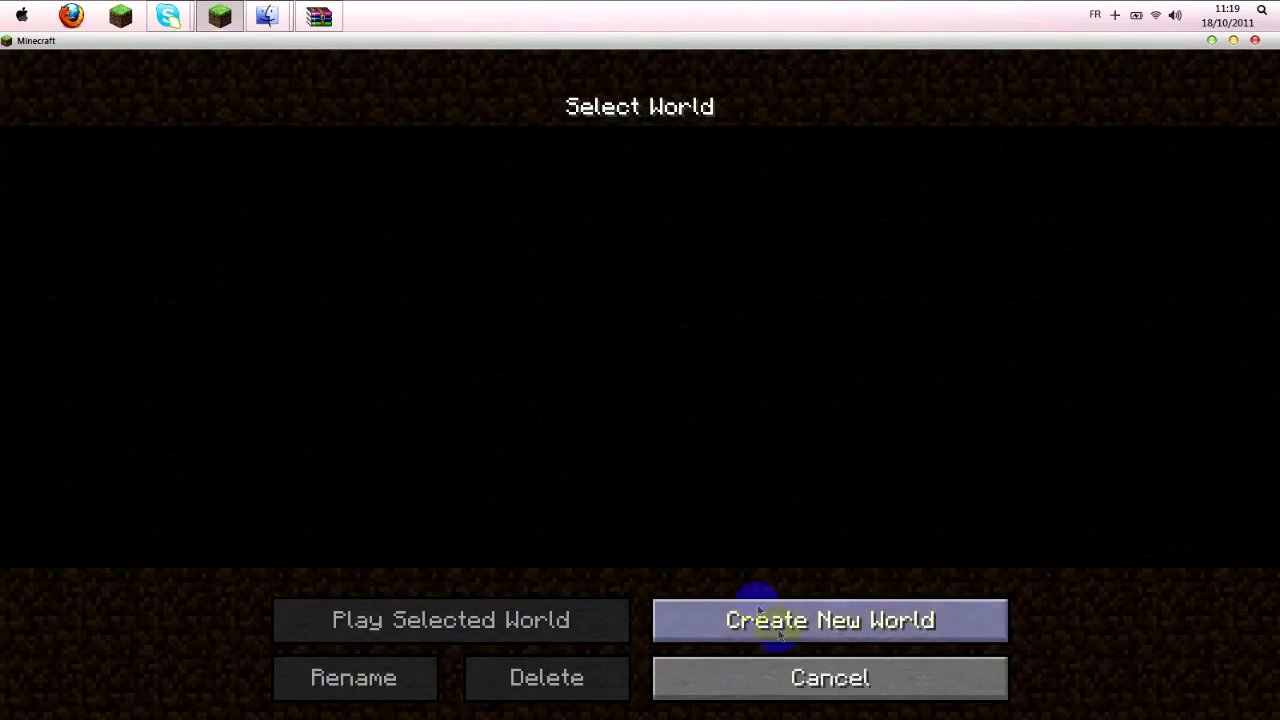
pyautogui.click(771, 674)
pyautogui.click(612, 436)
pyautogui.click(838, 672)
pyautogui.click(670, 470)
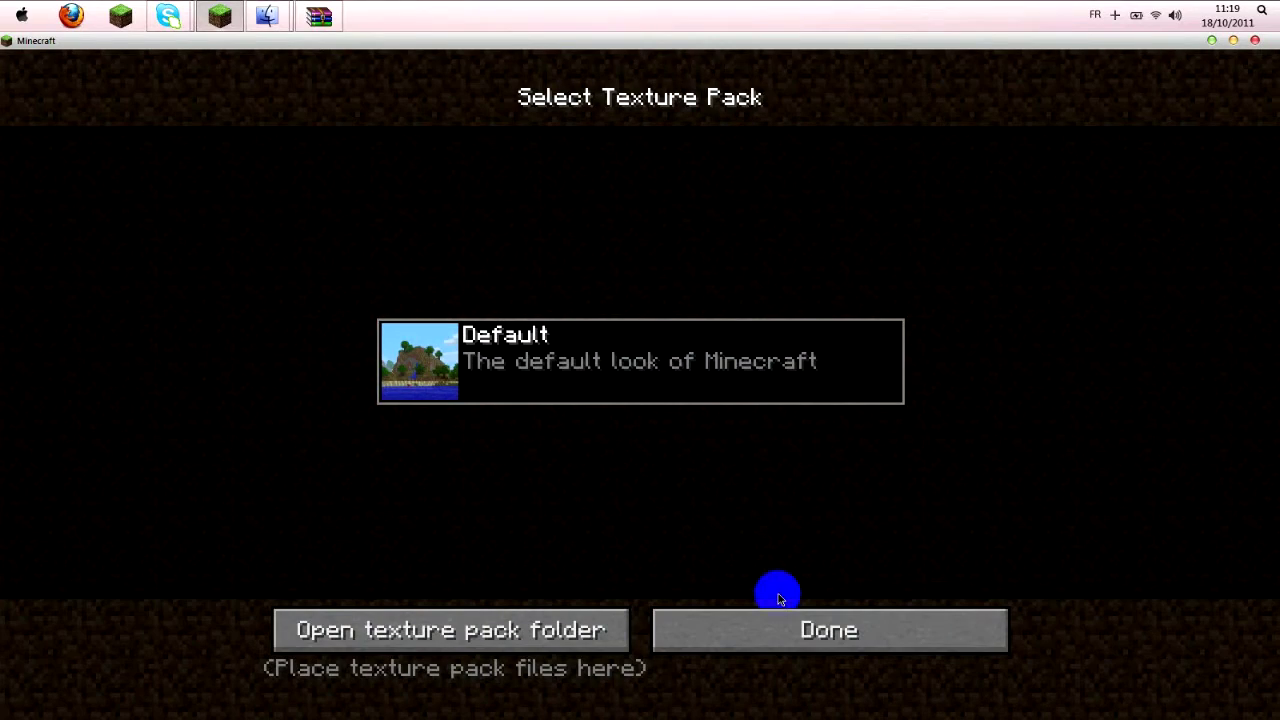
pyautogui.click(764, 626)
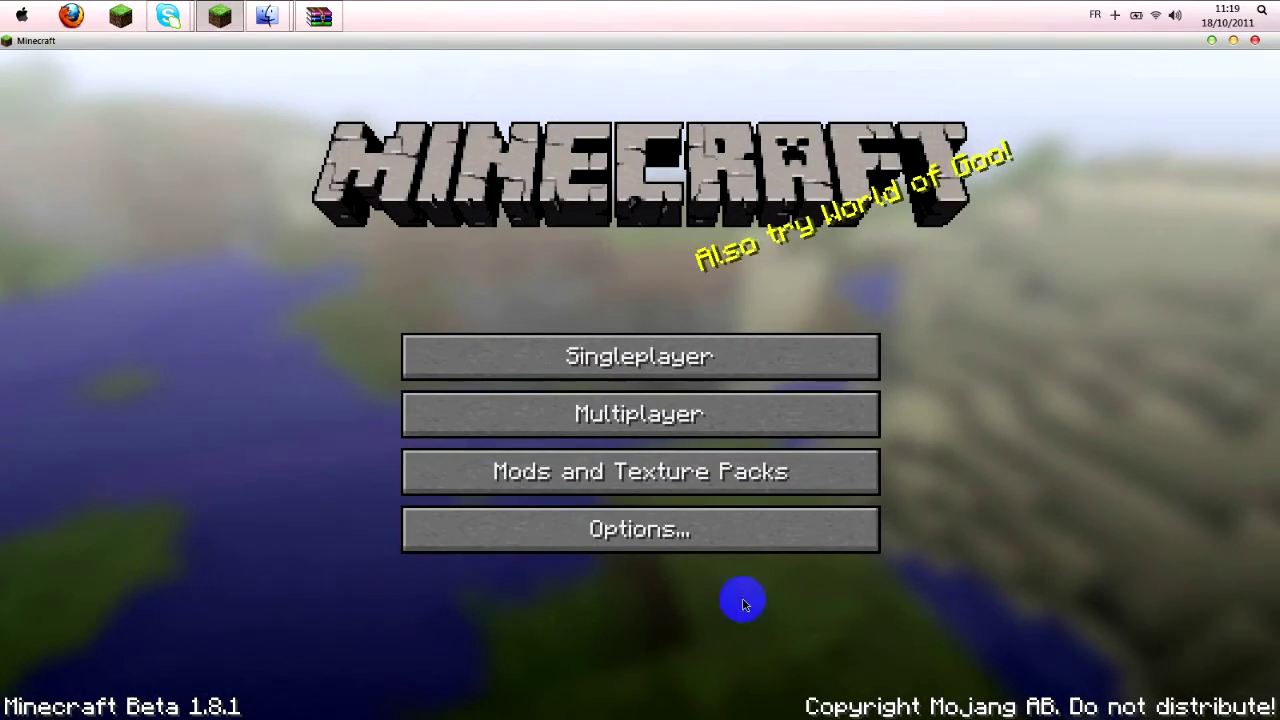
# Step: Set the game options to music off, sound 10% and mouse sensitivity 150%
pyautogui.click(636, 528)
pyautogui.moveTo(546, 204); pyautogui.dragTo(315, 175)
pyautogui.moveTo(1000, 182); pyautogui.dragTo(706, 191)
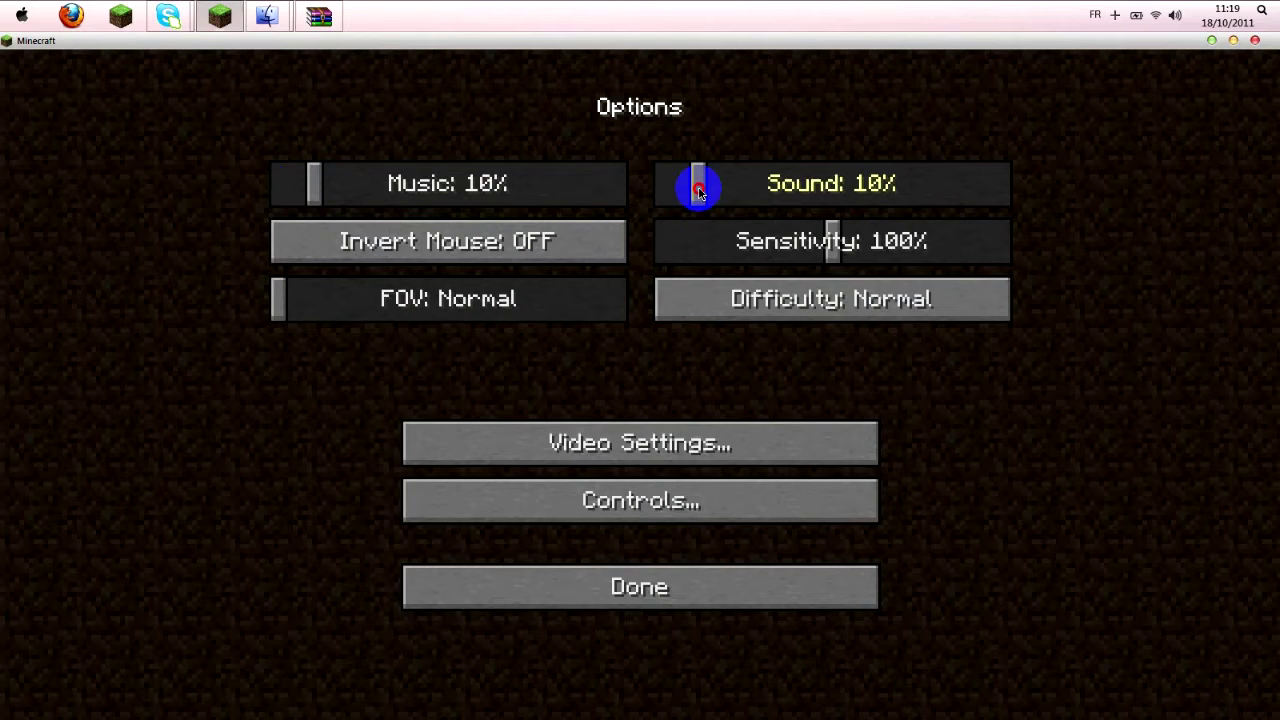
pyautogui.moveTo(300, 189); pyautogui.dragTo(65, 190)
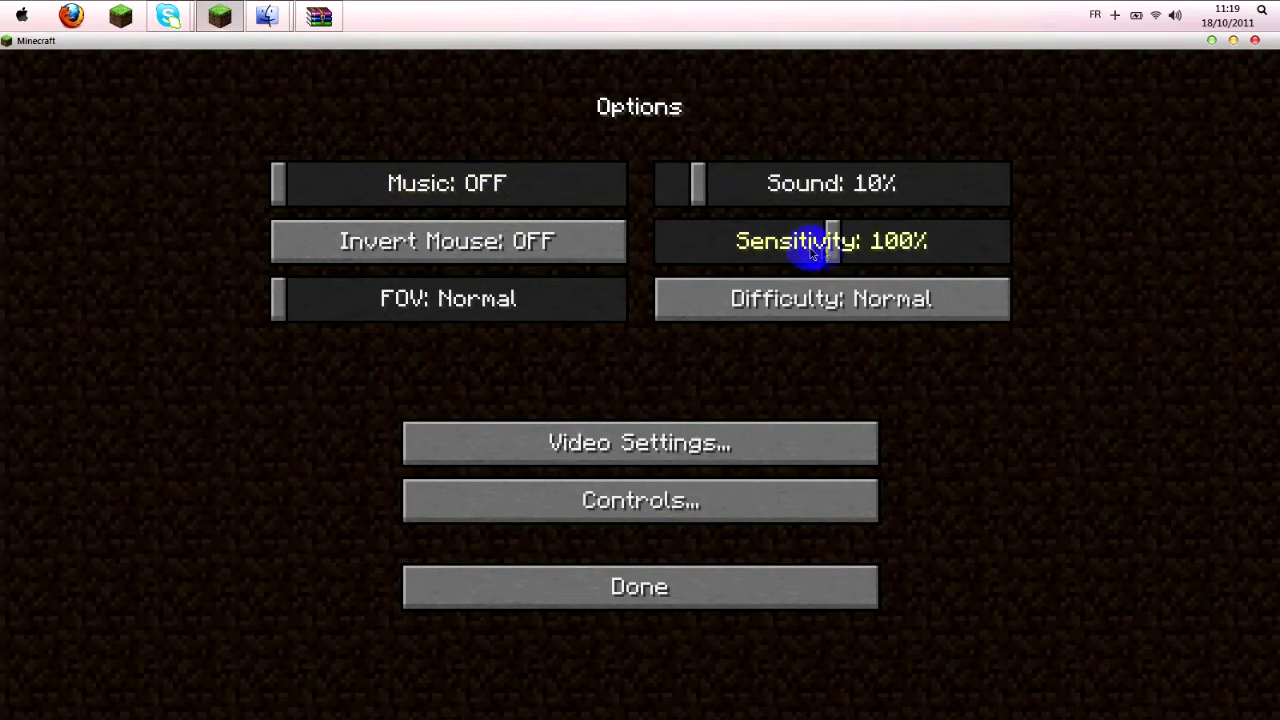
pyautogui.moveTo(812, 254); pyautogui.dragTo(895, 252)
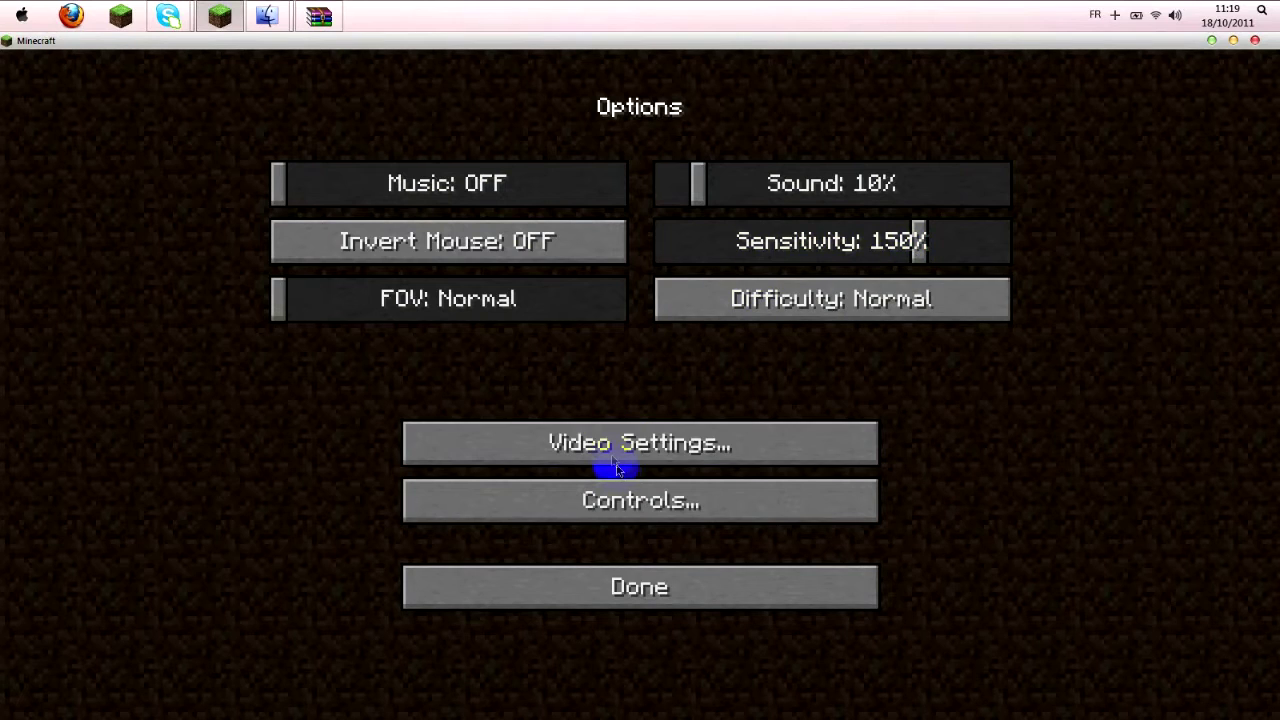
# Step: Assign the game controls Forward to Z, Drop to R, Chat to C and Left to Q
pyautogui.click(610, 496)
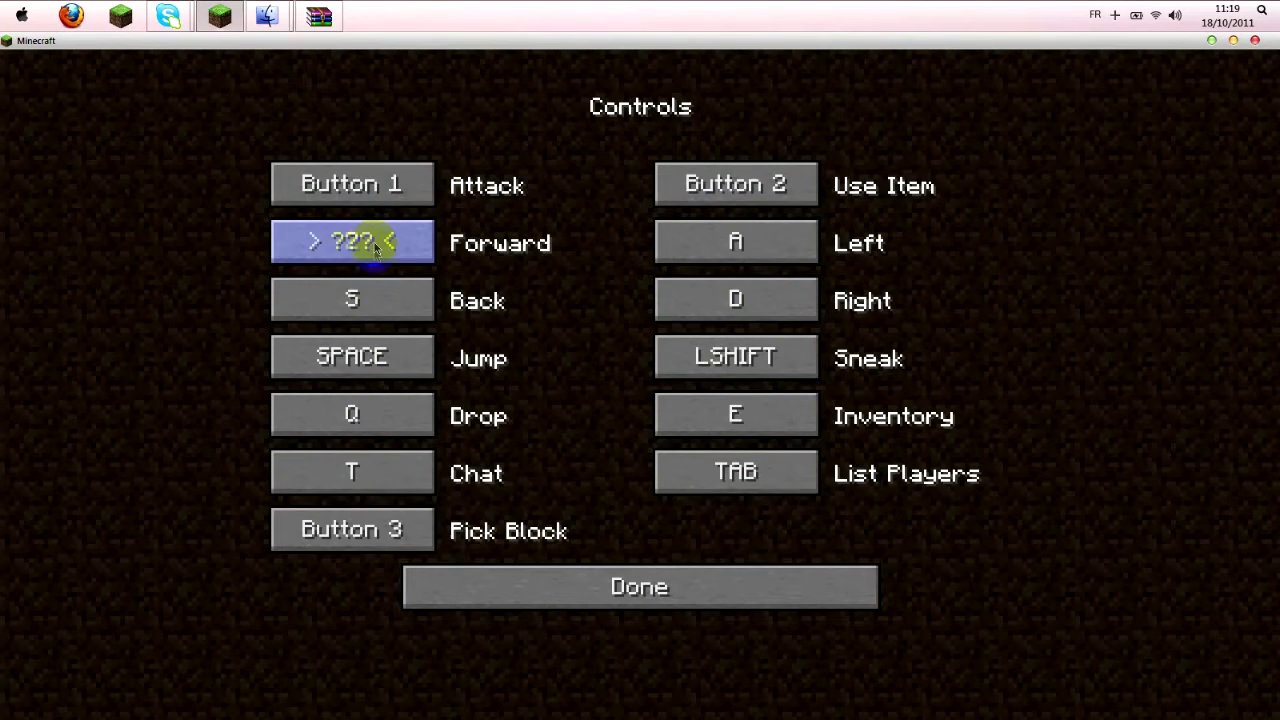
pyautogui.press('z')
pyautogui.click(376, 416)
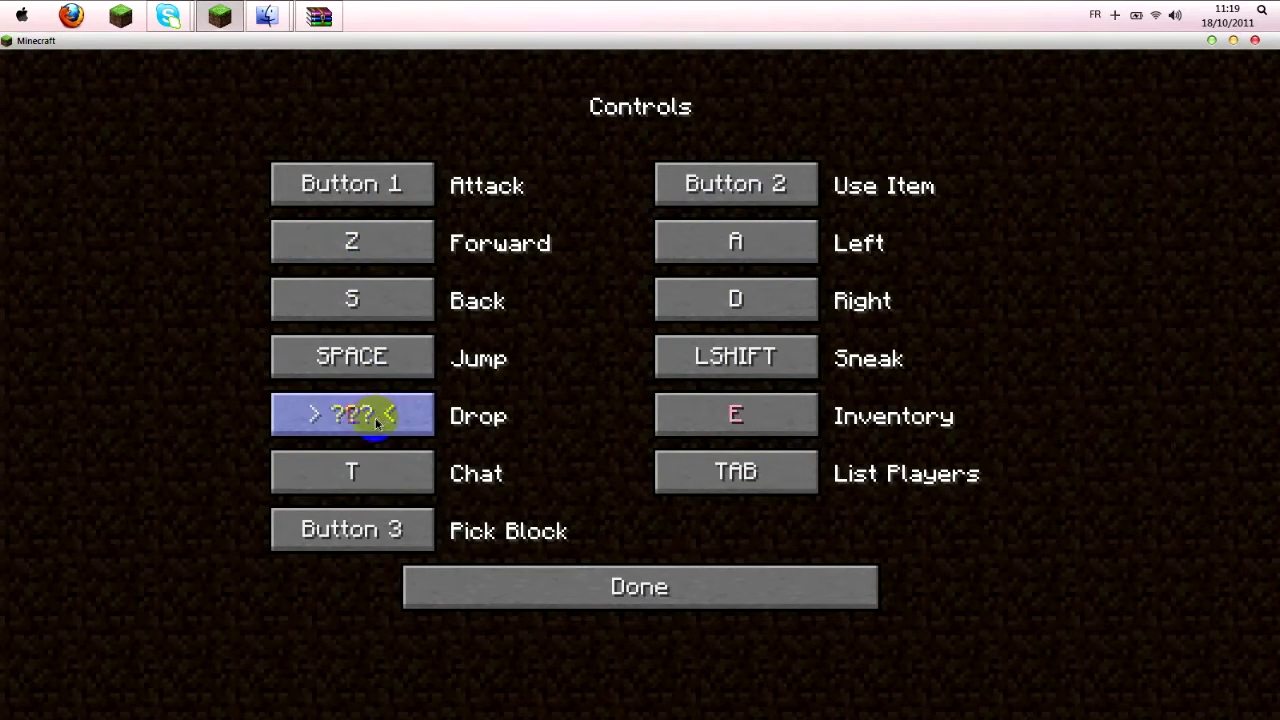
pyautogui.click(385, 463)
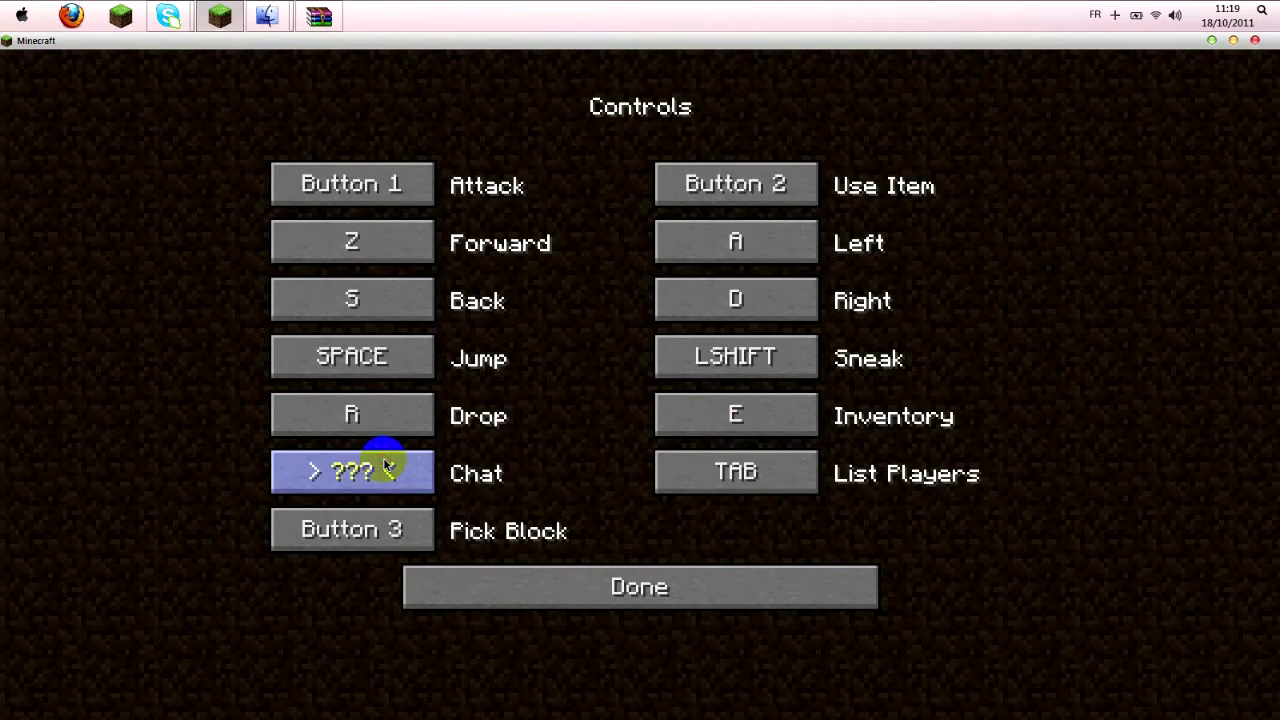
pyautogui.press('c')
pyautogui.press('q')
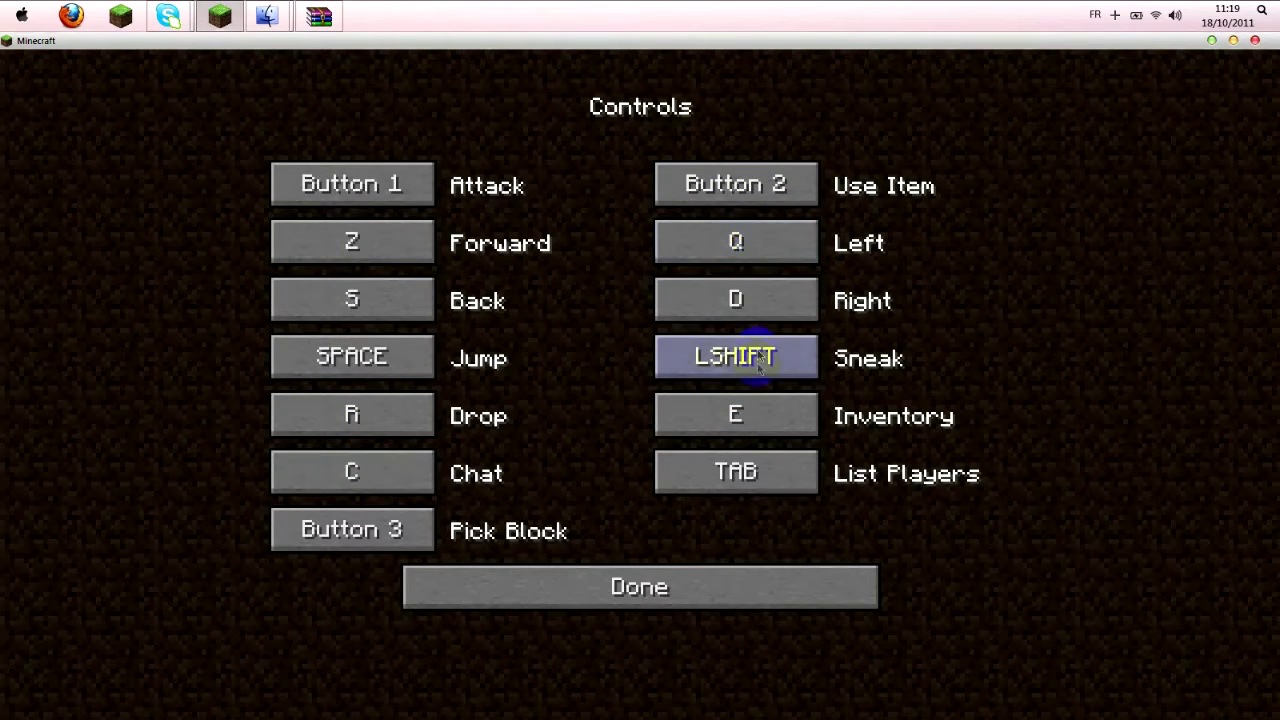
pyautogui.click(658, 580)
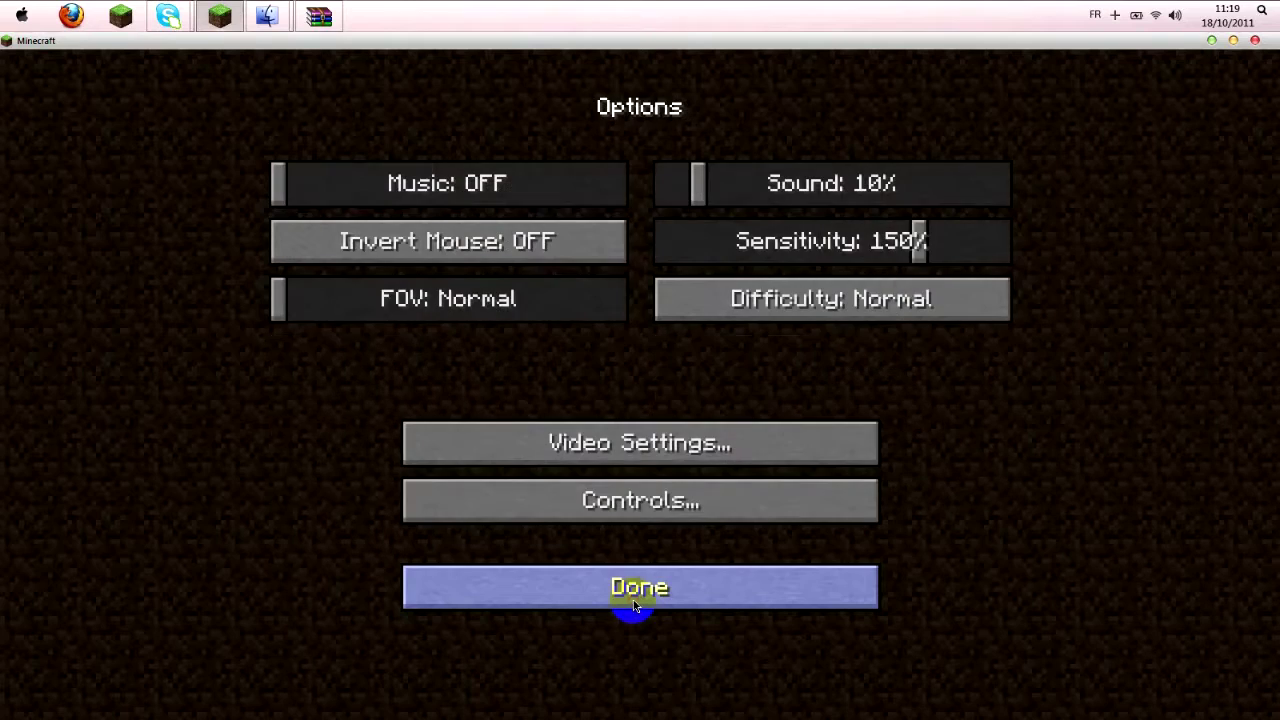
# Step: Adjust a slider in the game's video settings and return to the main menu
pyautogui.click(623, 443)
pyautogui.click(358, 437)
pyautogui.moveTo(358, 437); pyautogui.dragTo(648, 435)
pyautogui.click(686, 588)
pyautogui.click(692, 592)
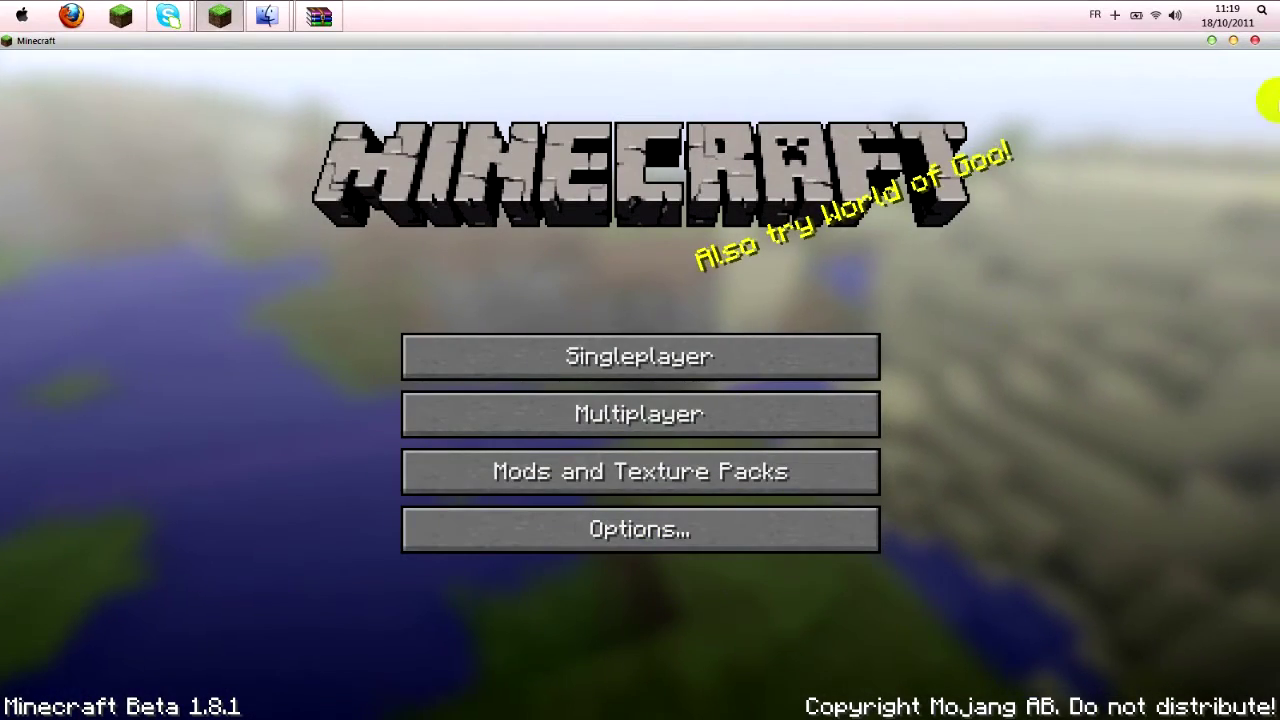
# Step: Close the game and open the bin folder inside .minecraft from the Roaming folder
pyautogui.click(1257, 44)
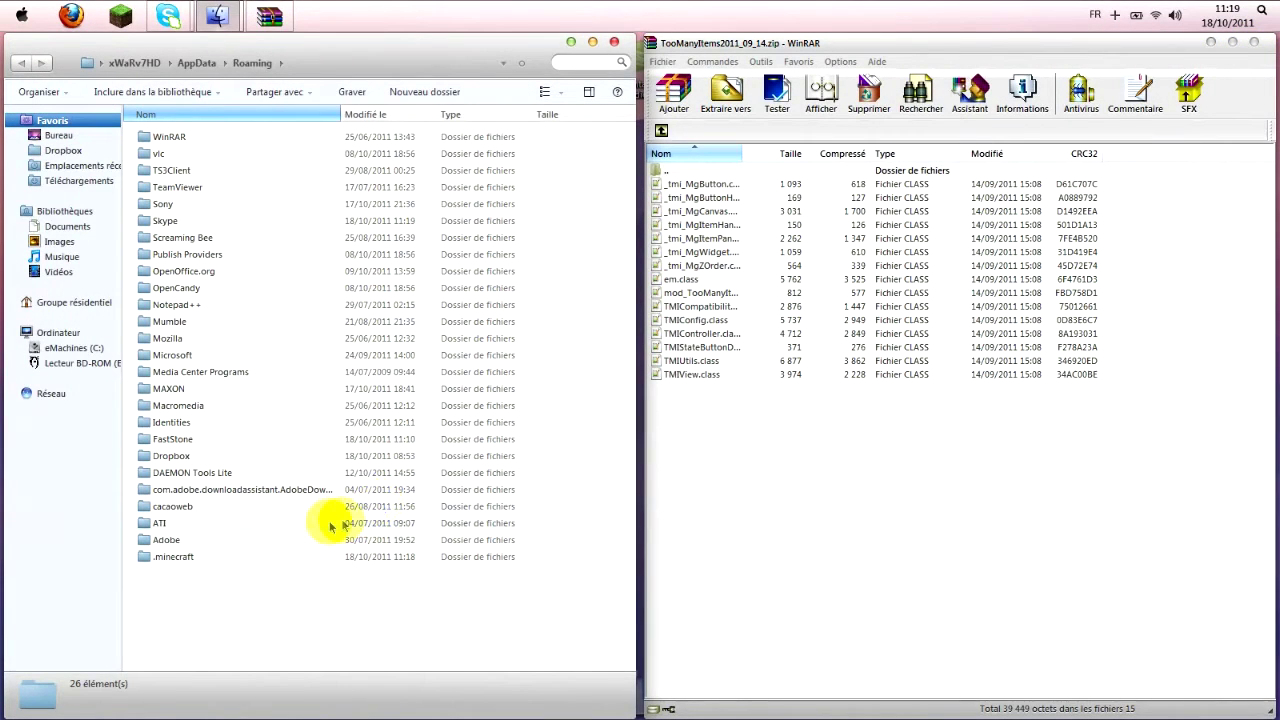
pyautogui.doubleClick(265, 557)
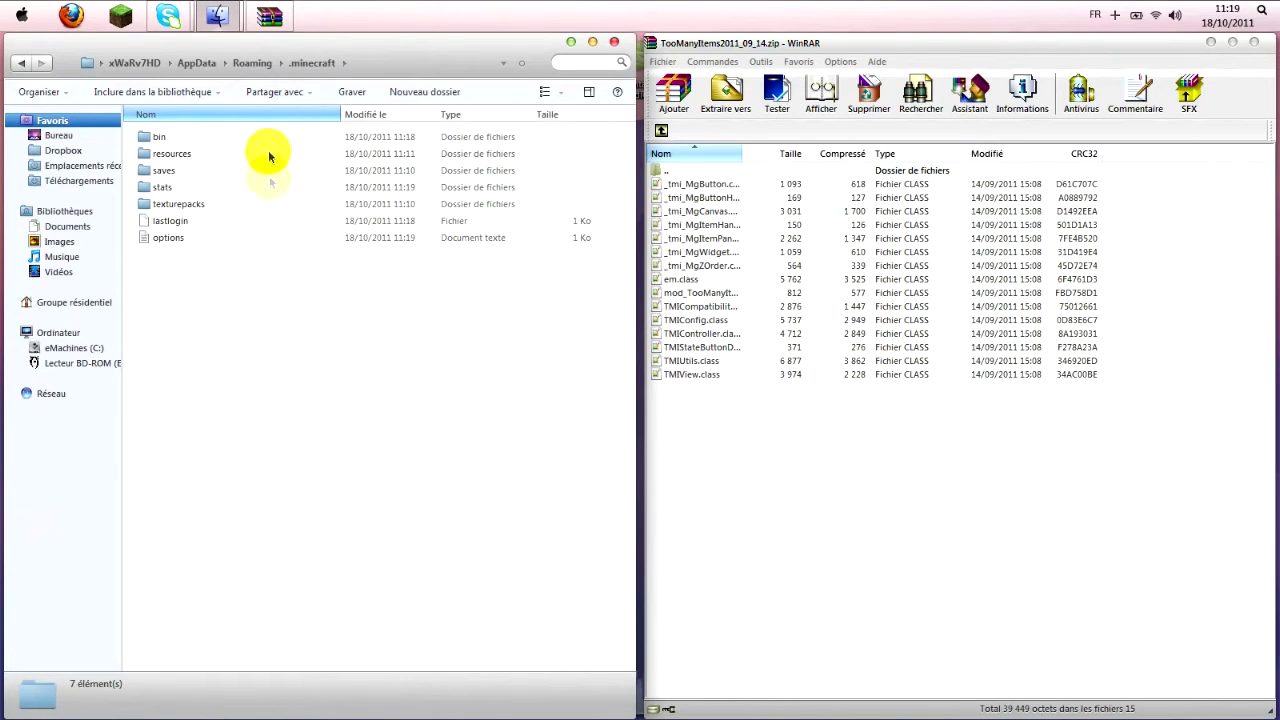
pyautogui.doubleClick(218, 138)
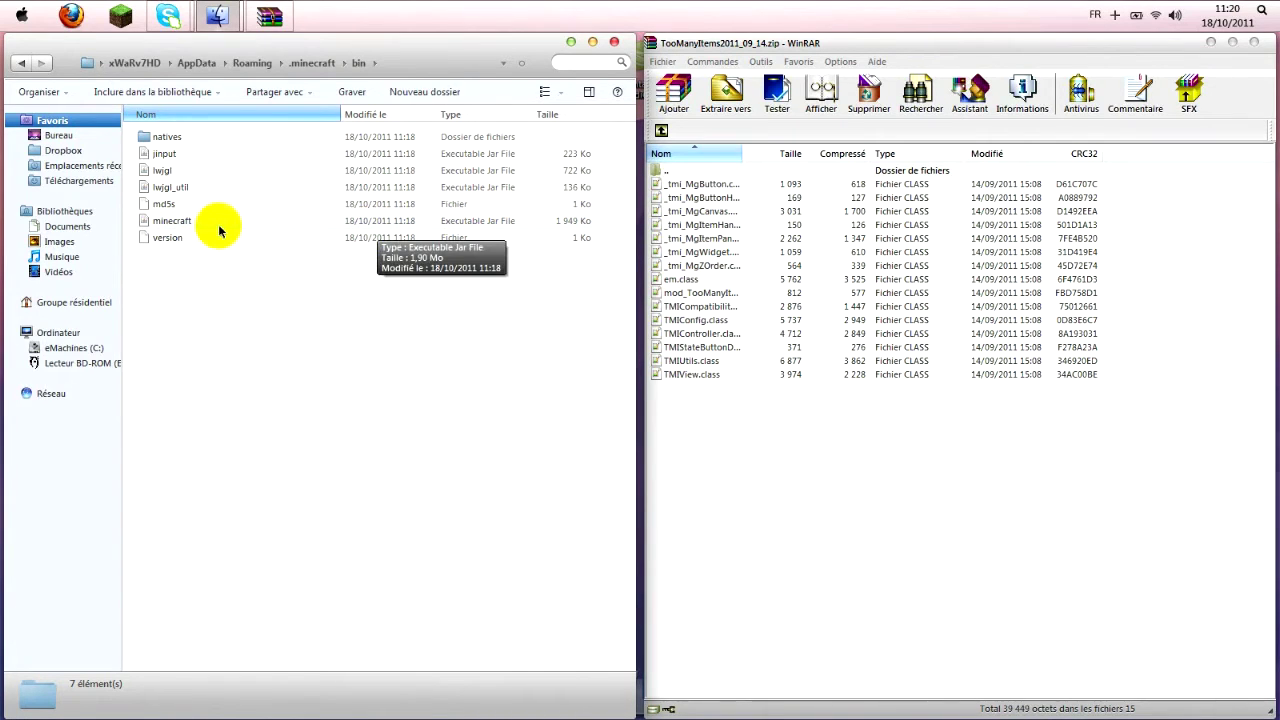
# Step: Open the minecraft jar file with WinRAR and dock its window on the left half of the screen, beside the TooManyItems archive
pyautogui.rightClick(298, 228)
pyautogui.press('Escape')
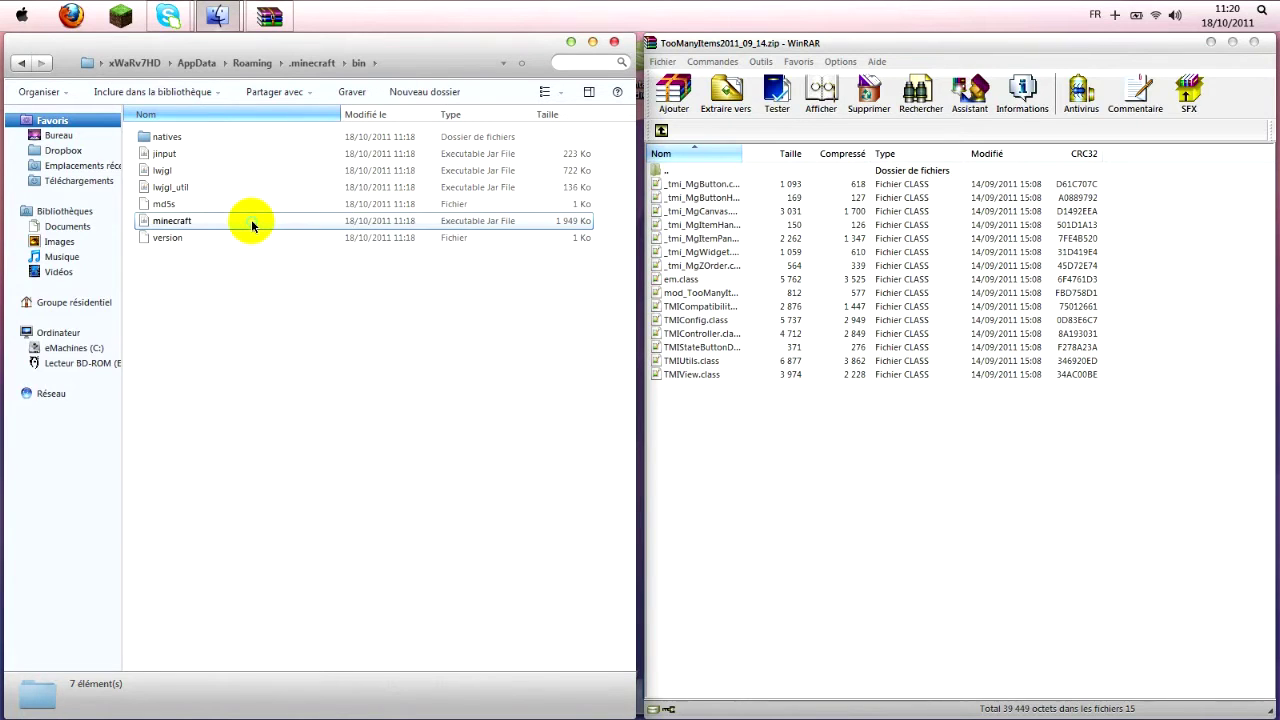
pyautogui.rightClick(252, 226)
pyautogui.moveTo(306, 279)
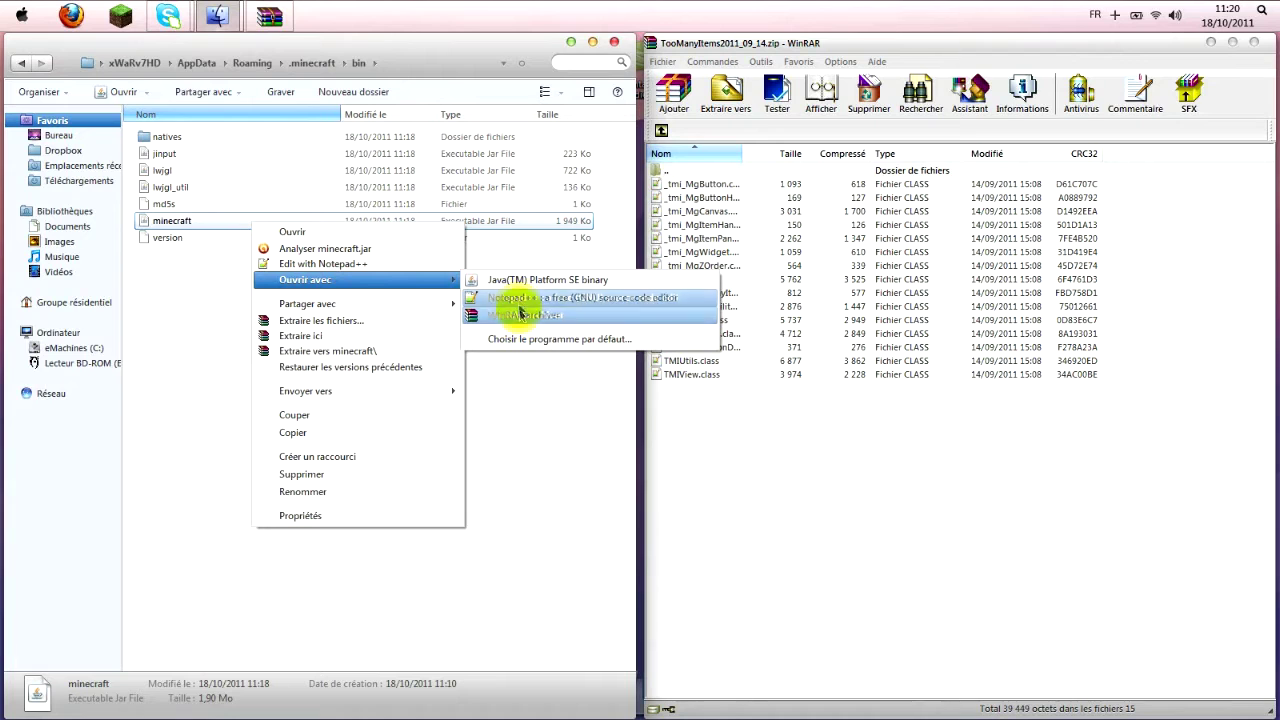
pyautogui.click(520, 315)
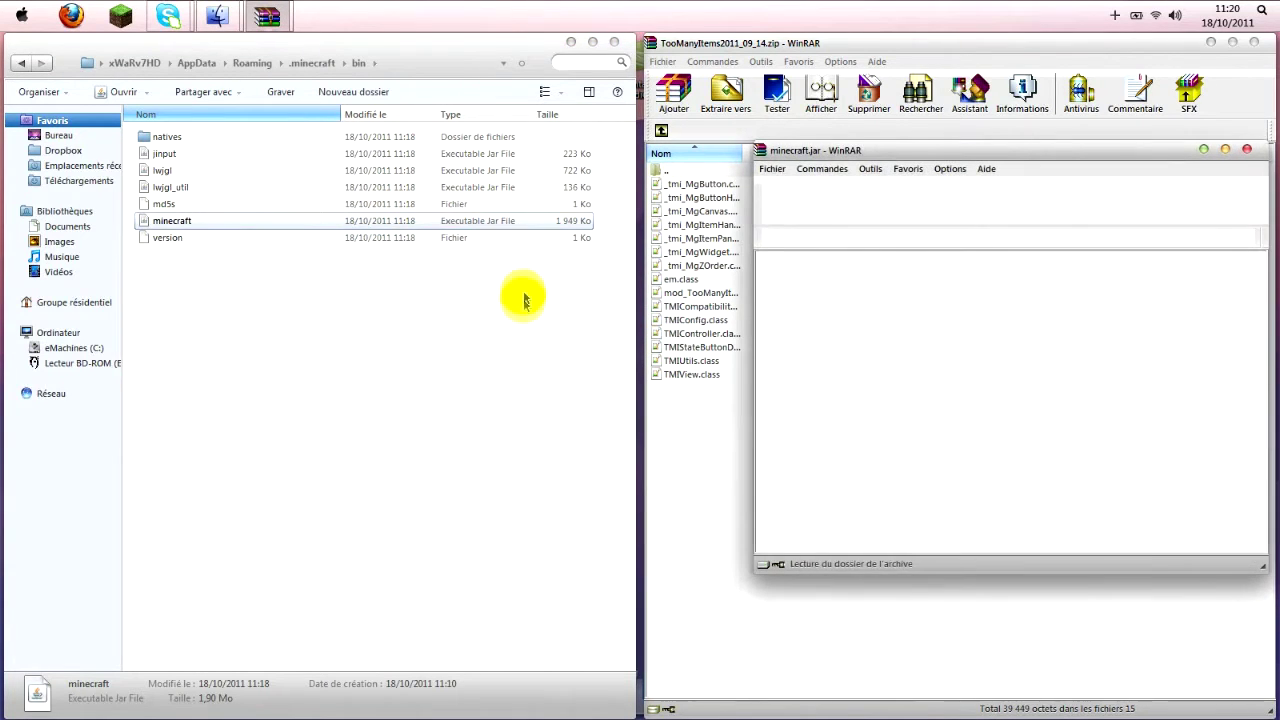
pyautogui.moveTo(1116, 160); pyautogui.dragTo(2, 130)
# Step: Delete the META-INF folder from the minecraft.jar archive
pyautogui.scroll(-20, 134, 334)
pyautogui.scroll(-20, 235, 404)
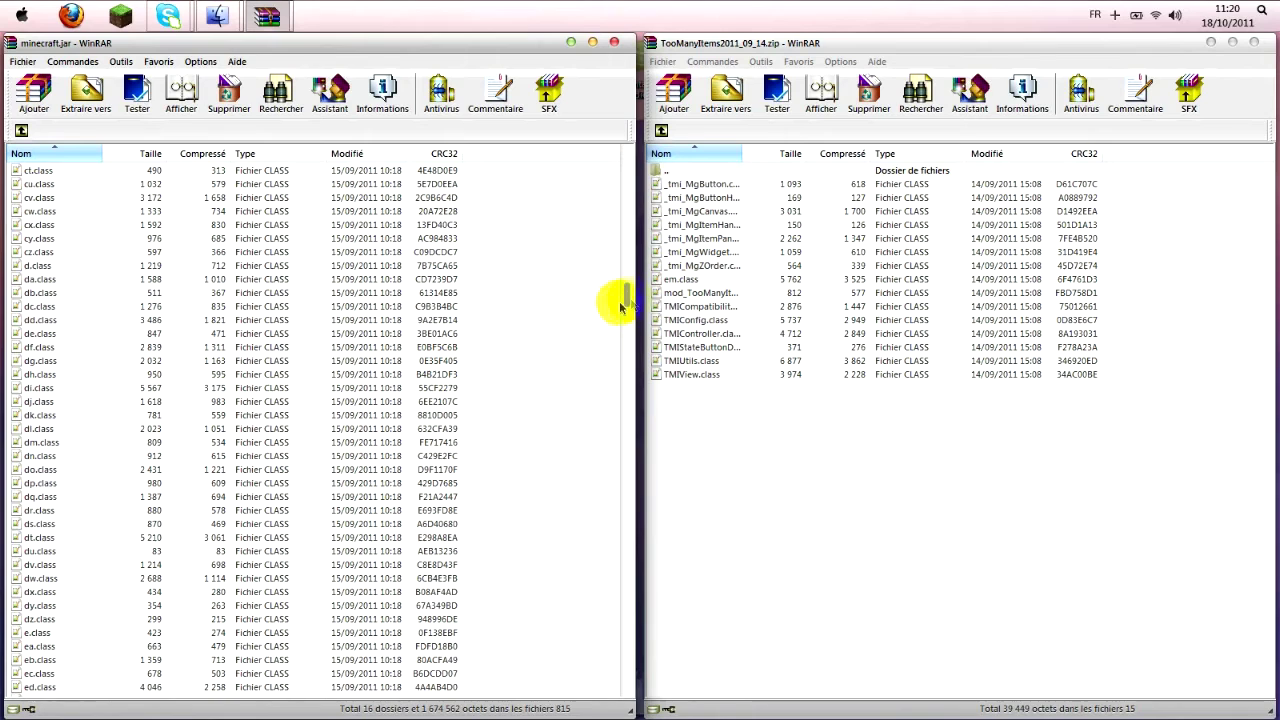
pyautogui.moveTo(629, 300); pyautogui.dragTo(614, 143)
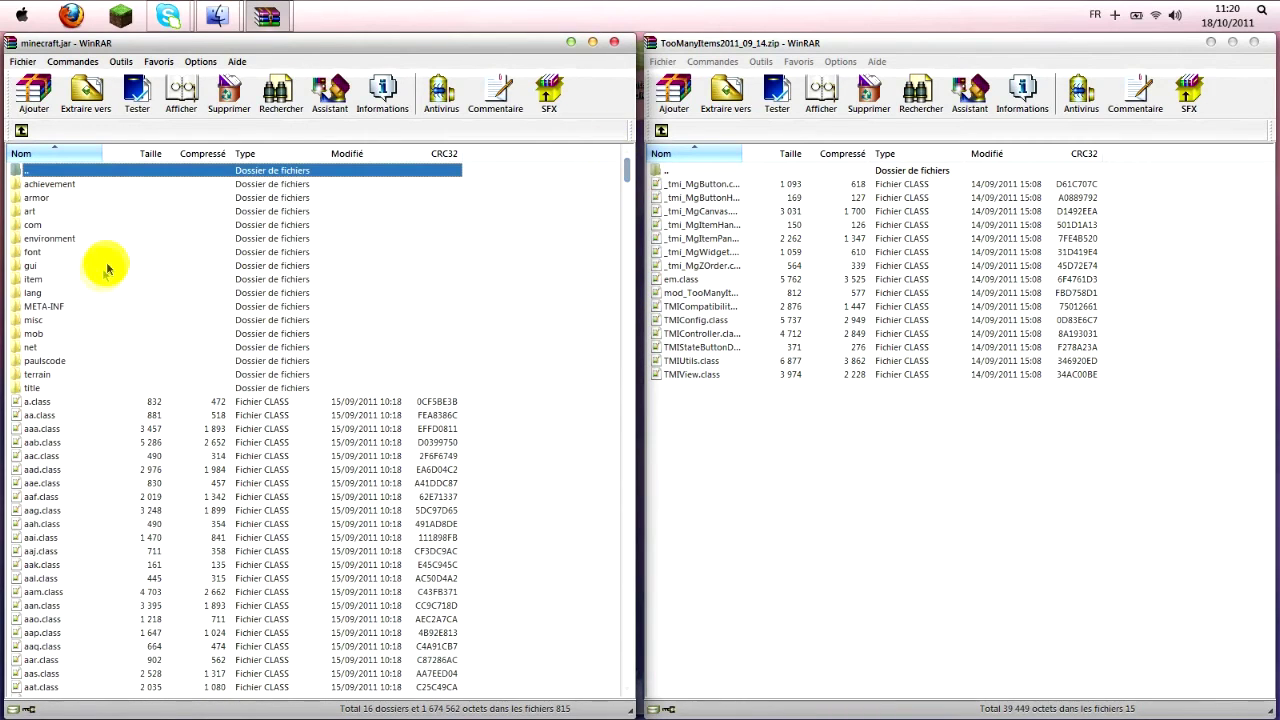
pyautogui.click(63, 318)
pyautogui.click(60, 308)
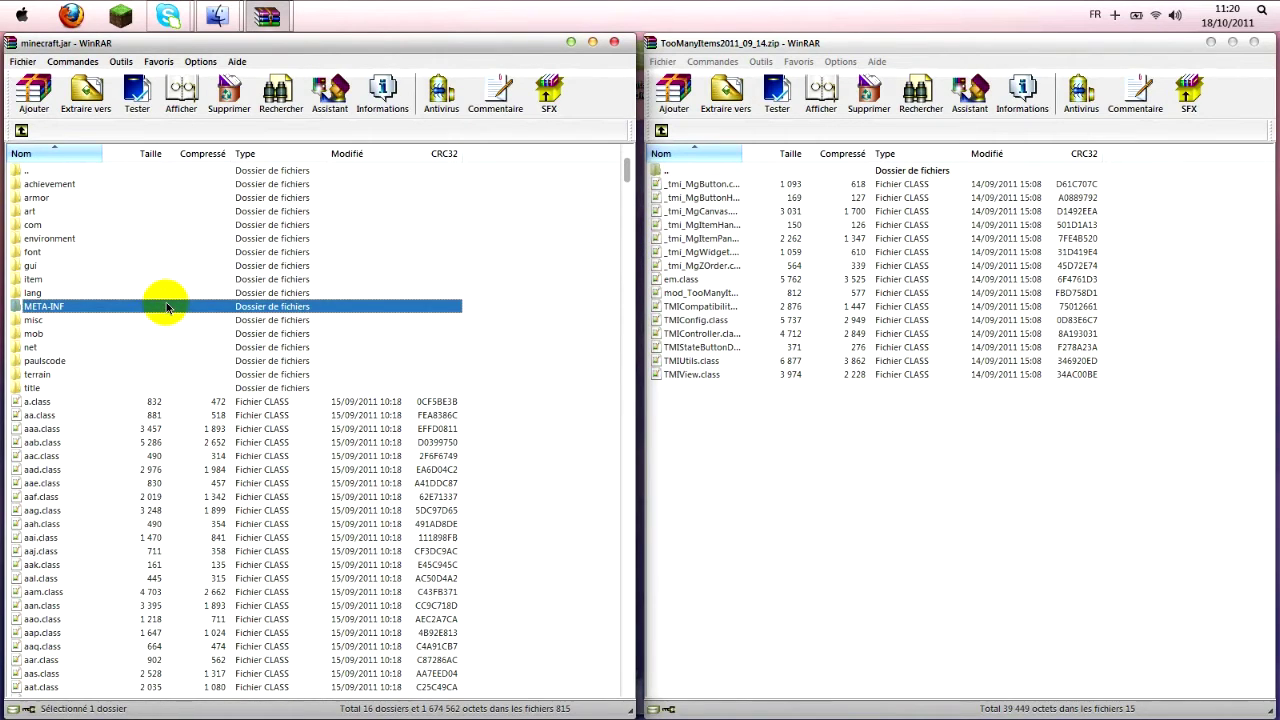
pyautogui.press('Delete')
pyautogui.press('Return')
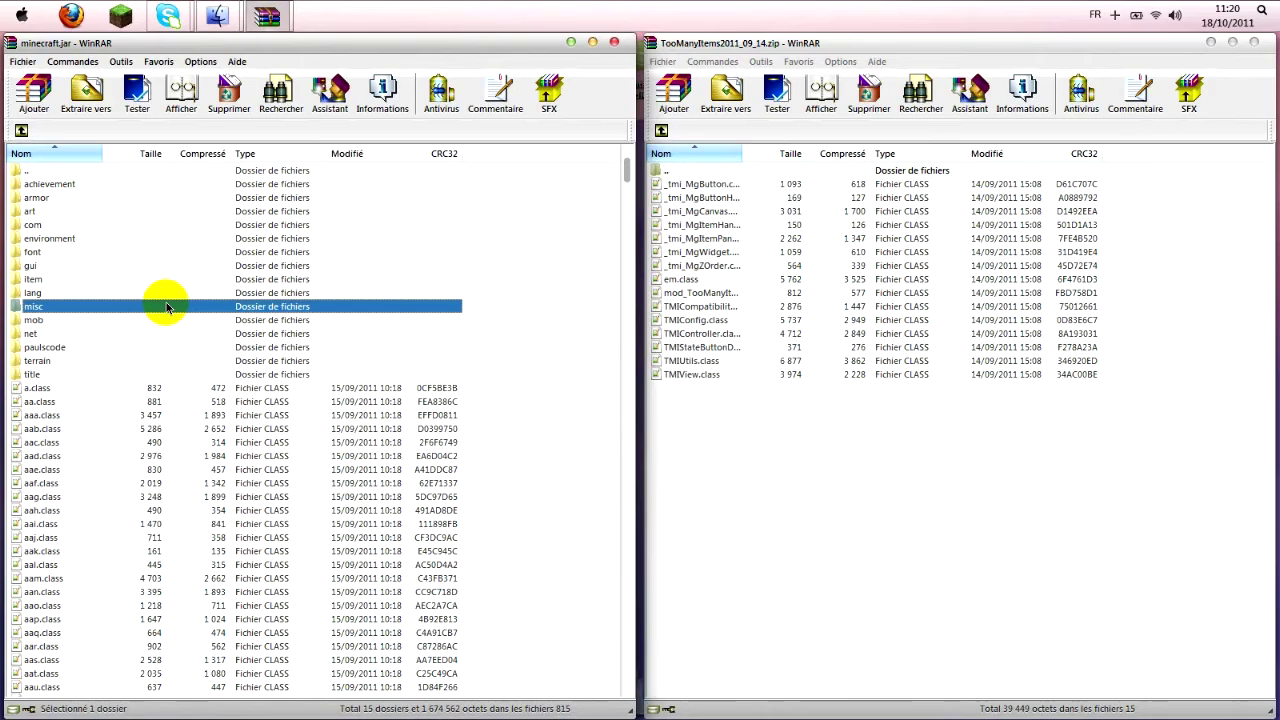
# Step: Add all the class files from the TooManyItems archive to minecraft.jar, keeping the add-and-replace update mode
pyautogui.moveTo(707, 398); pyautogui.dragTo(690, 178)
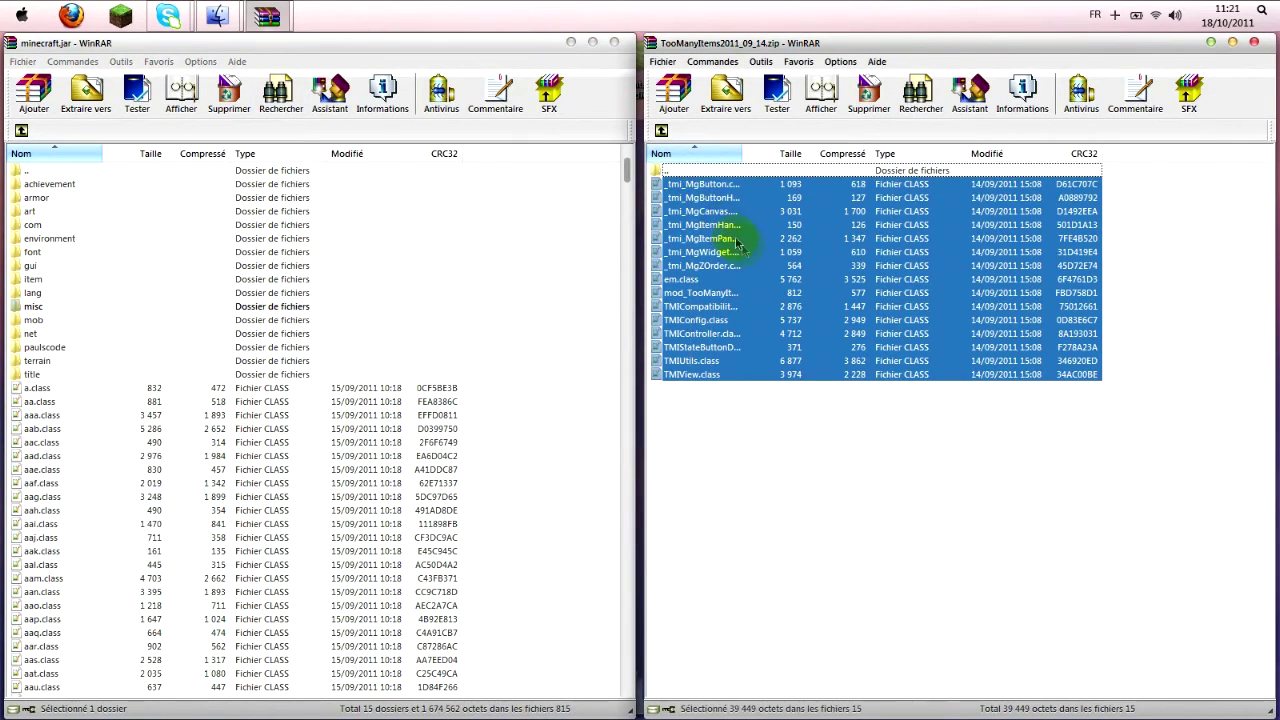
pyautogui.moveTo(766, 500); pyautogui.dragTo(764, 182)
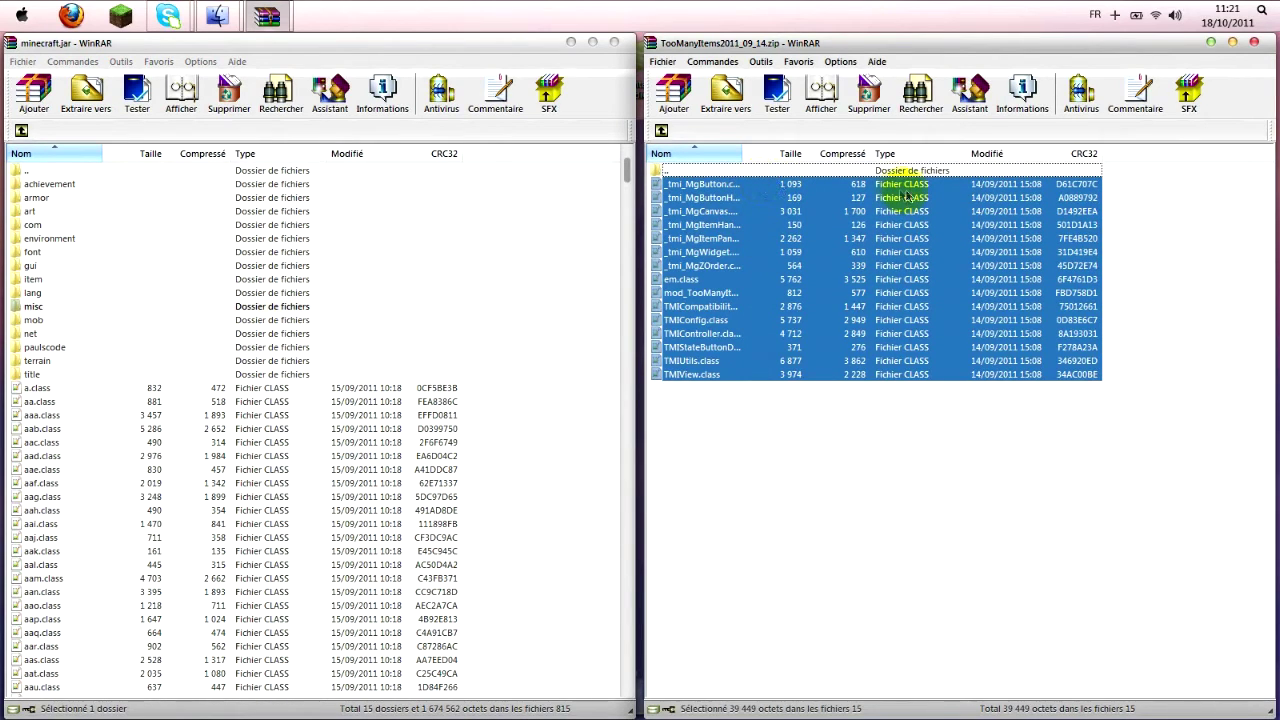
pyautogui.moveTo(900, 351); pyautogui.dragTo(557, 449)
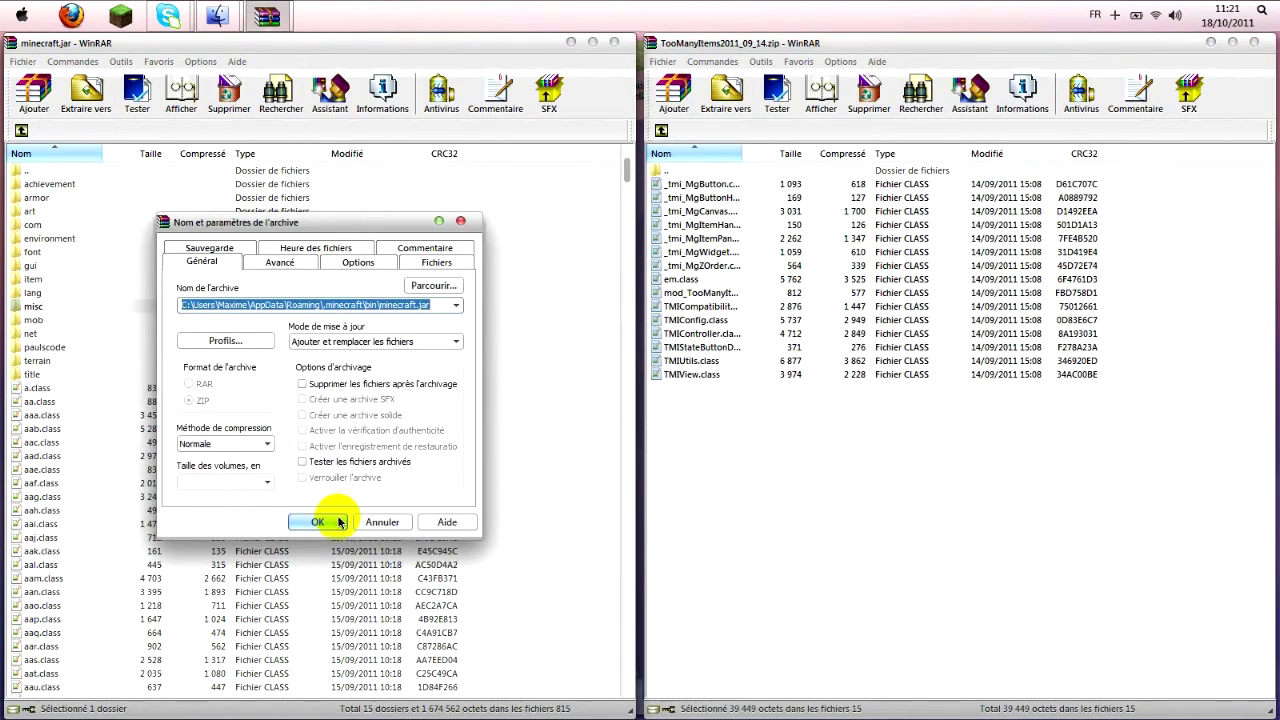
pyautogui.click(334, 524)
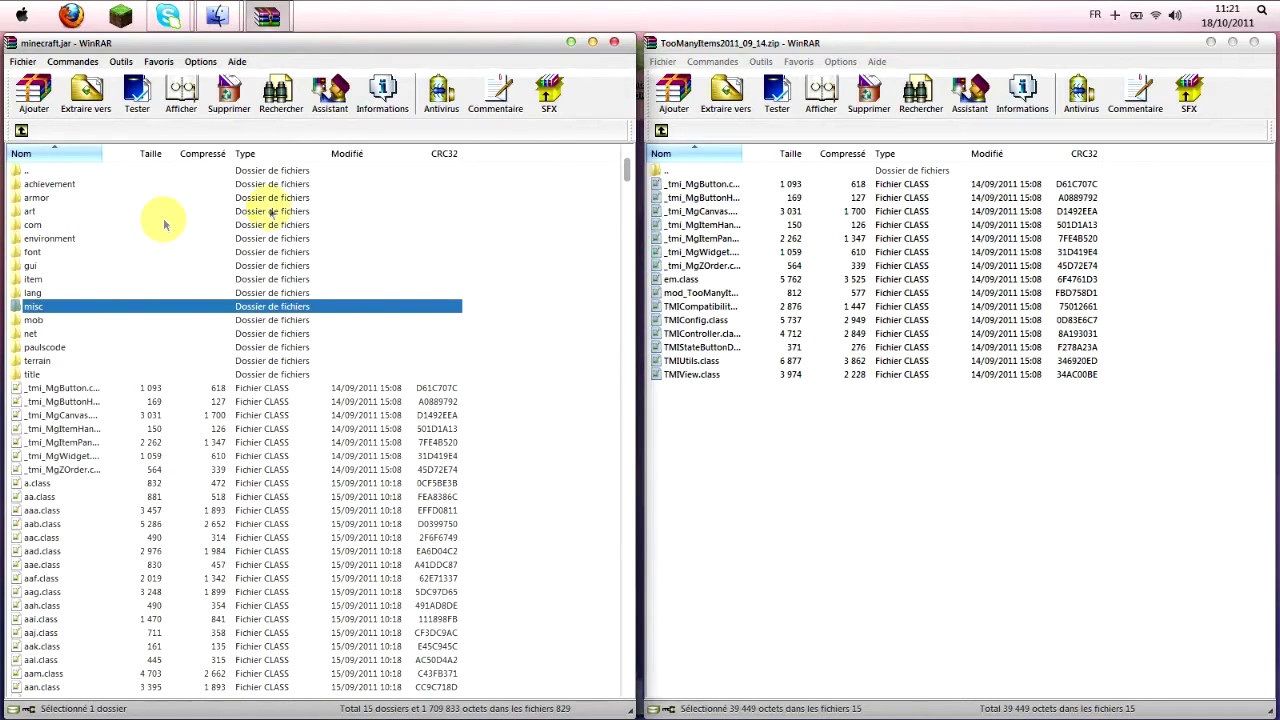
# Step: Close the TooManyItems archive, the minecraft.jar archive and the bin folder window
pyautogui.moveTo(565, 372); pyautogui.dragTo(435, 496)
pyautogui.click(563, 414)
pyautogui.click(1256, 42)
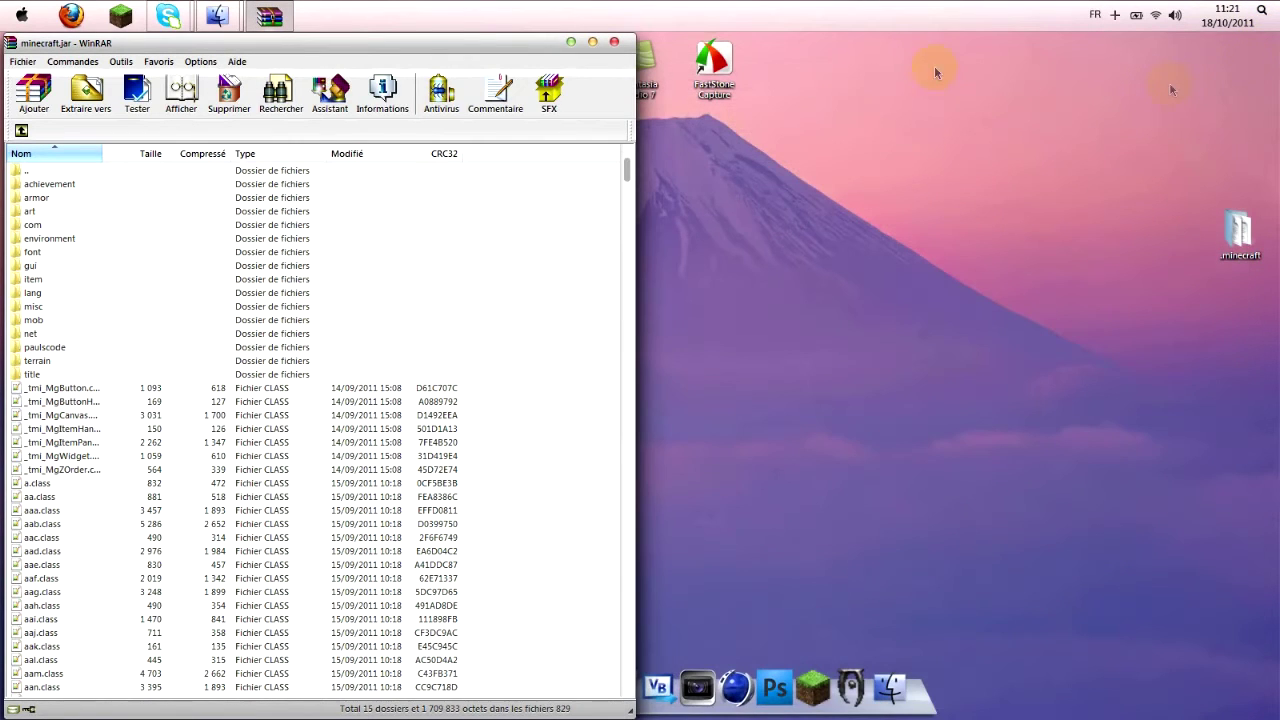
pyautogui.click(614, 42)
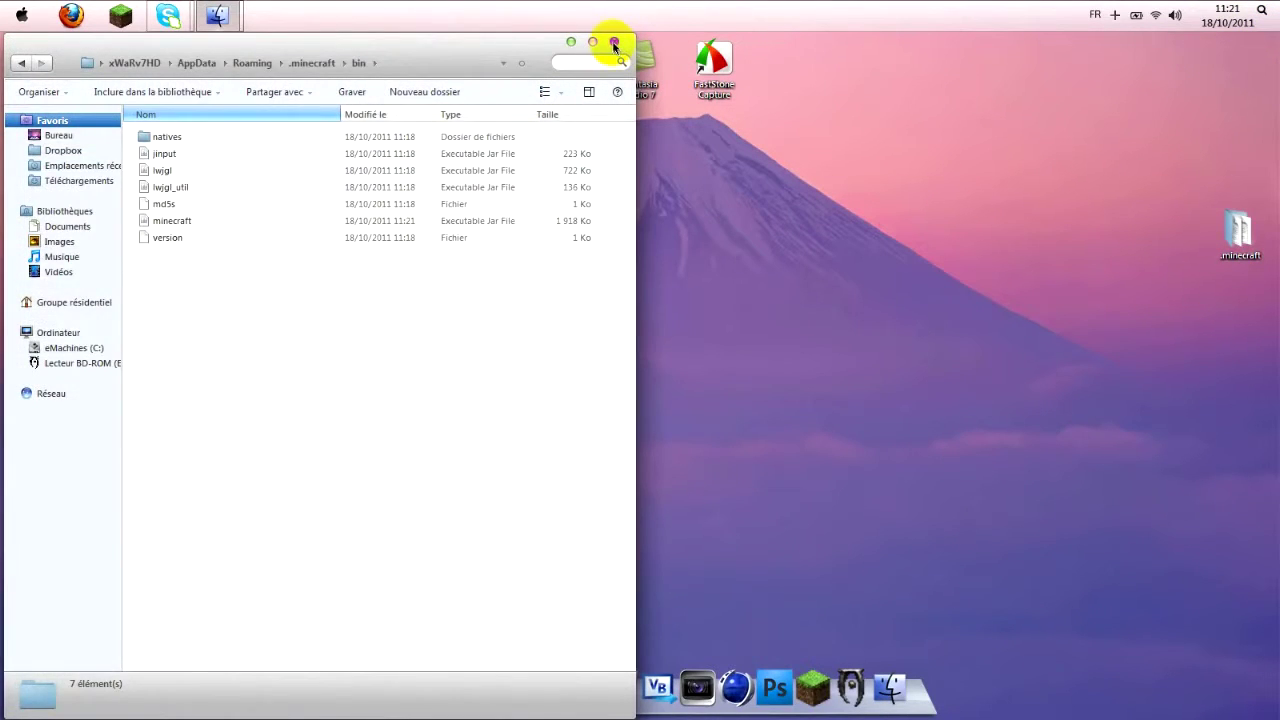
pyautogui.click(614, 42)
# Step: Delete the selected leftover files from the desktop and permanently empty the recycle bin
pyautogui.moveTo(492, 258); pyautogui.dragTo(621, 265)
pyautogui.press('Delete')
pyautogui.press('Return')
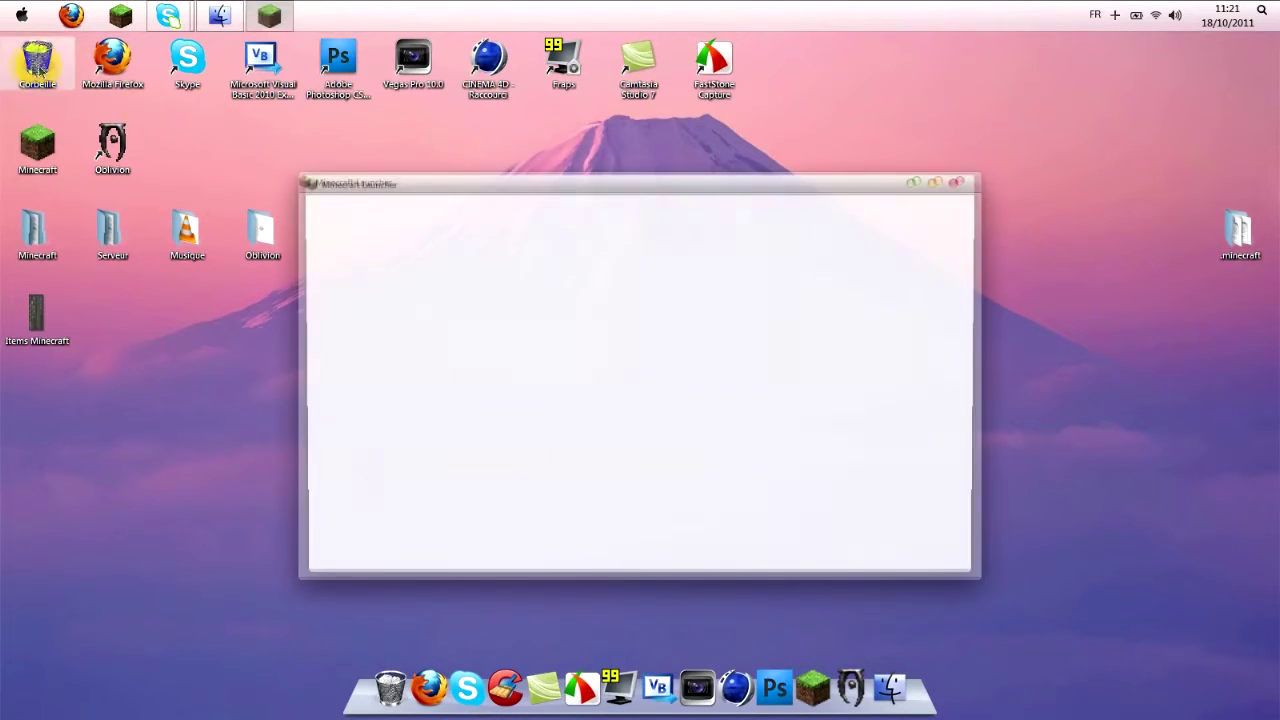
pyautogui.rightClick(37, 58)
pyautogui.click(82, 88)
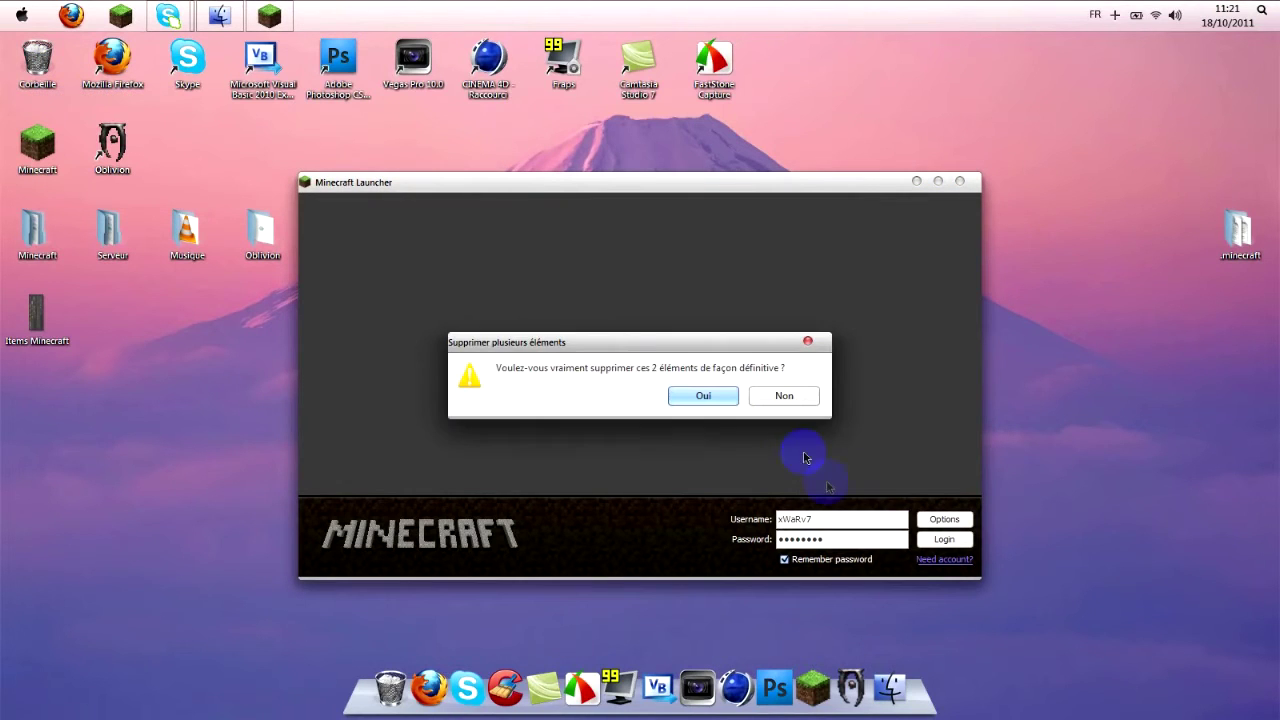
pyautogui.click(701, 395)
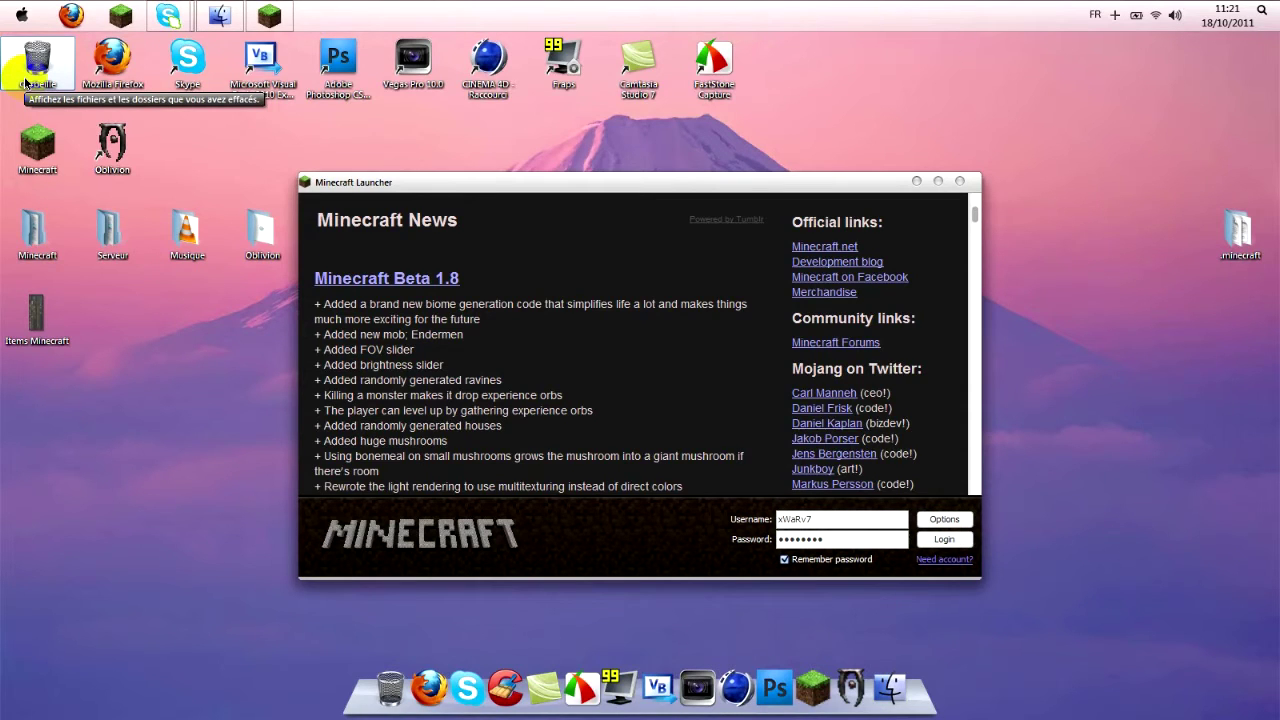
pyautogui.press('super')
pyautogui.press('super')
pyautogui.press('super')
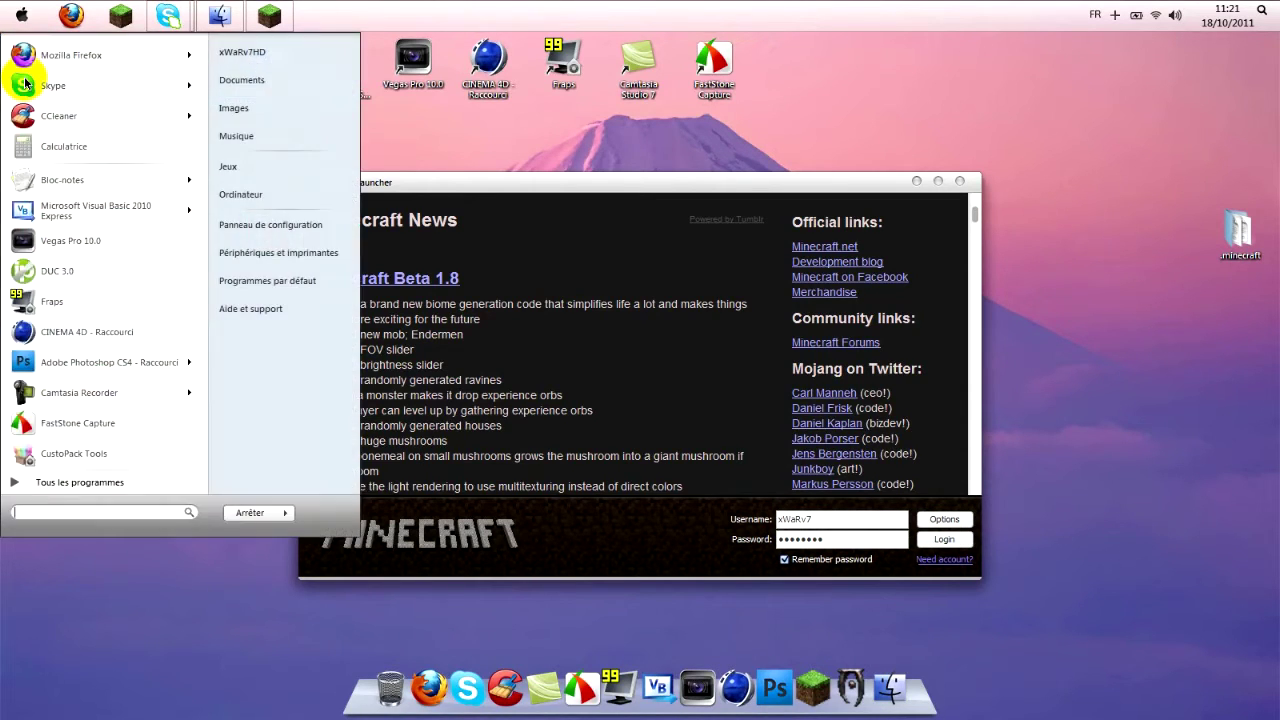
pyautogui.press('super')
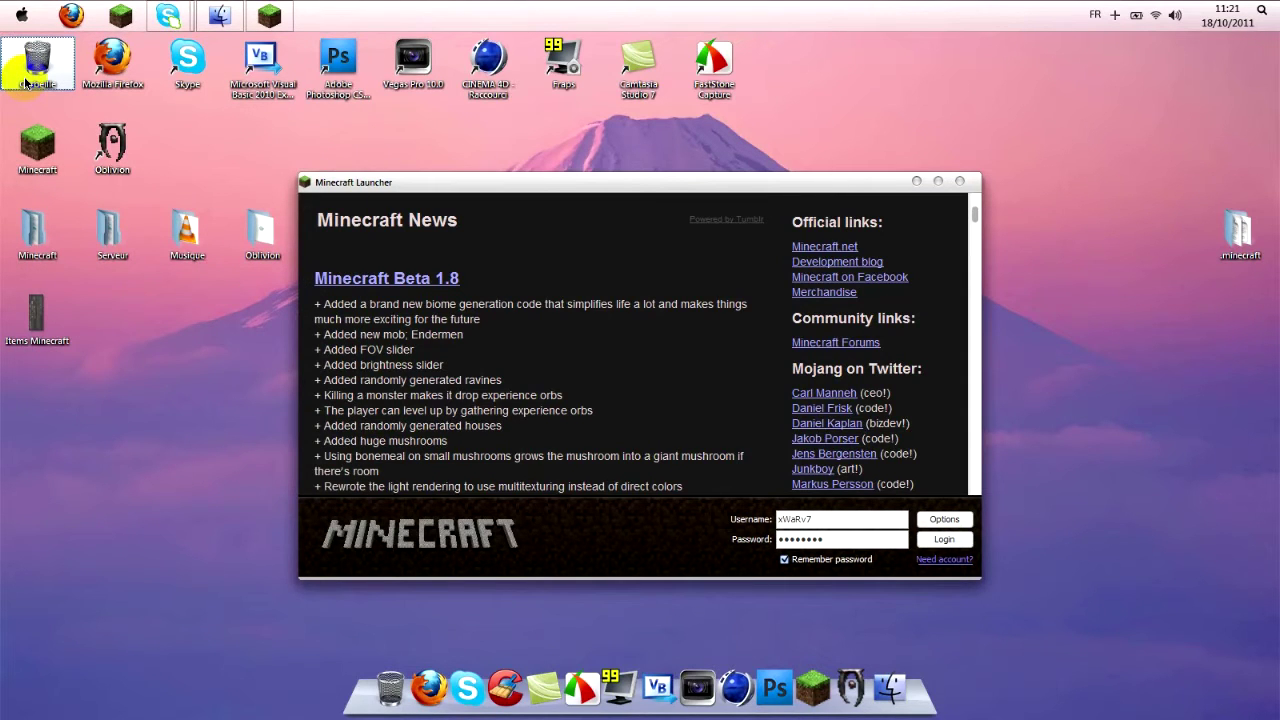
pyautogui.press('super+r')
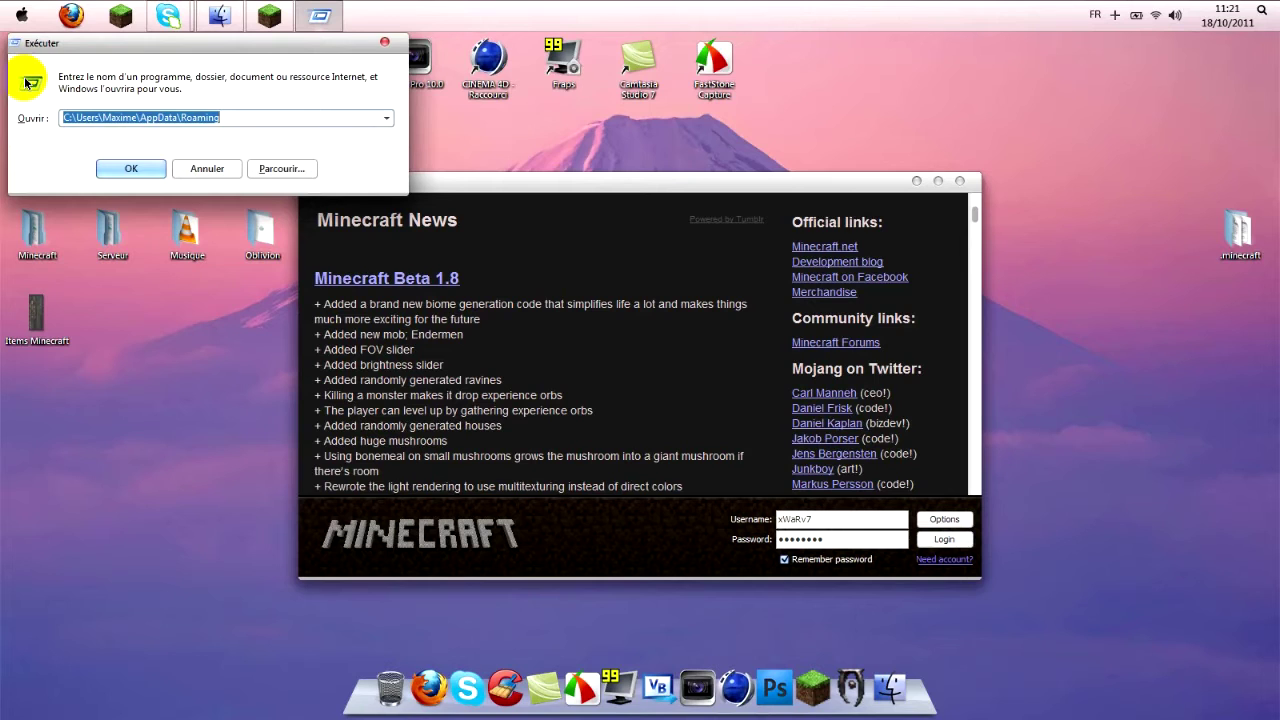
pyautogui.click(386, 44)
# Step: Look up %appdata% in the system search, clear the query and return to the Minecraft launcher
pyautogui.click(21, 14)
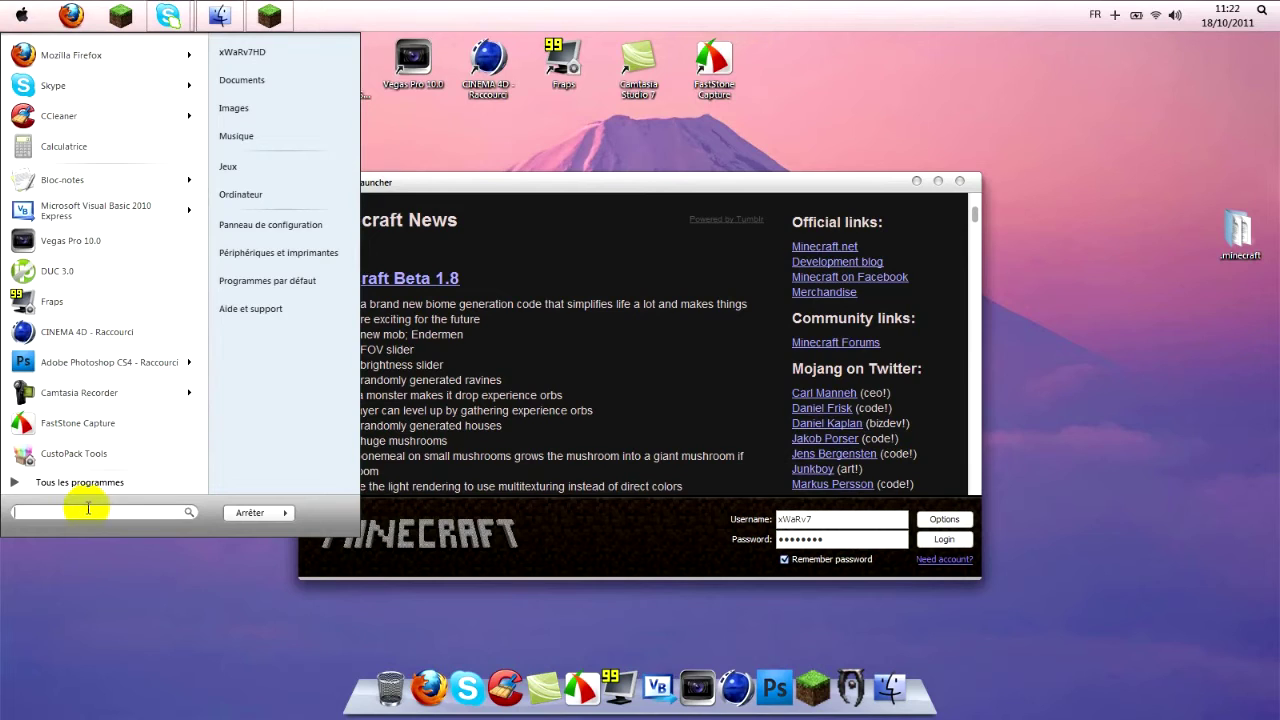
pyautogui.write('%appdata%')
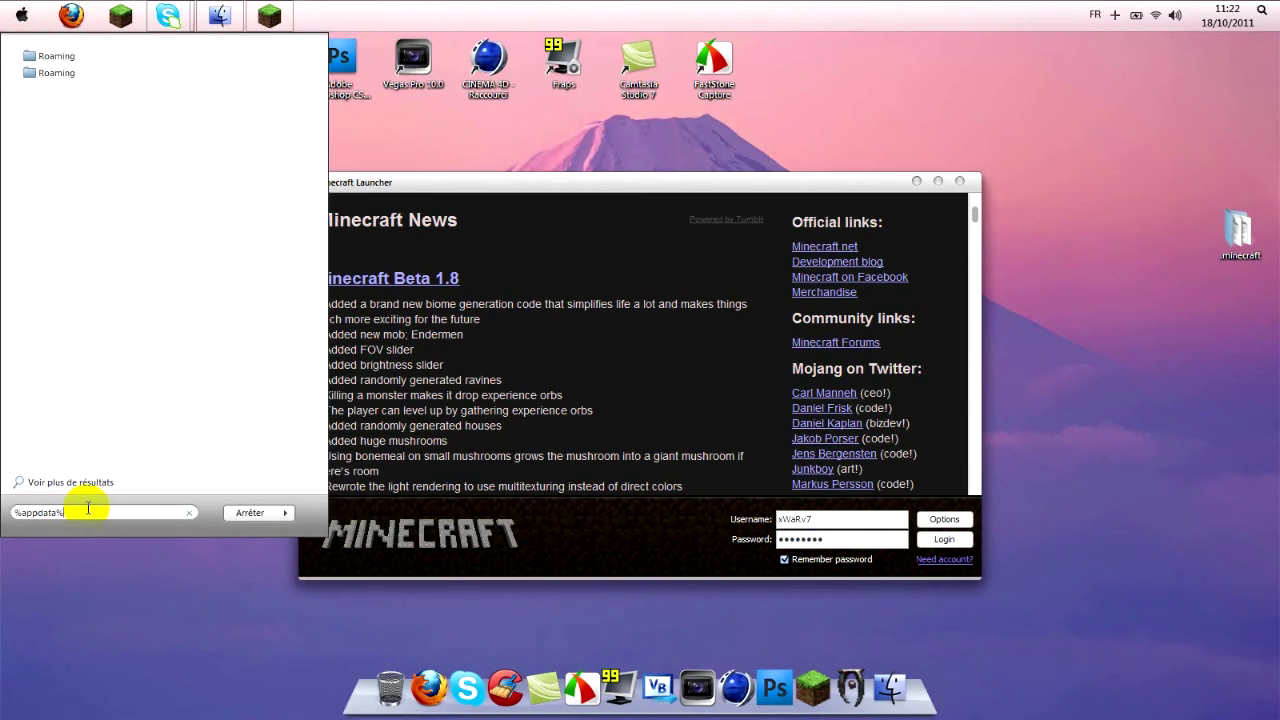
pyautogui.press('BackSpace')
pyautogui.press('BackSpace')
pyautogui.press('BackSpace')
pyautogui.press('BackSpace')
pyautogui.press('BackSpace')
pyautogui.press('BackSpace')
pyautogui.press('BackSpace')
pyautogui.press('BackSpace')
pyautogui.press('BackSpace')
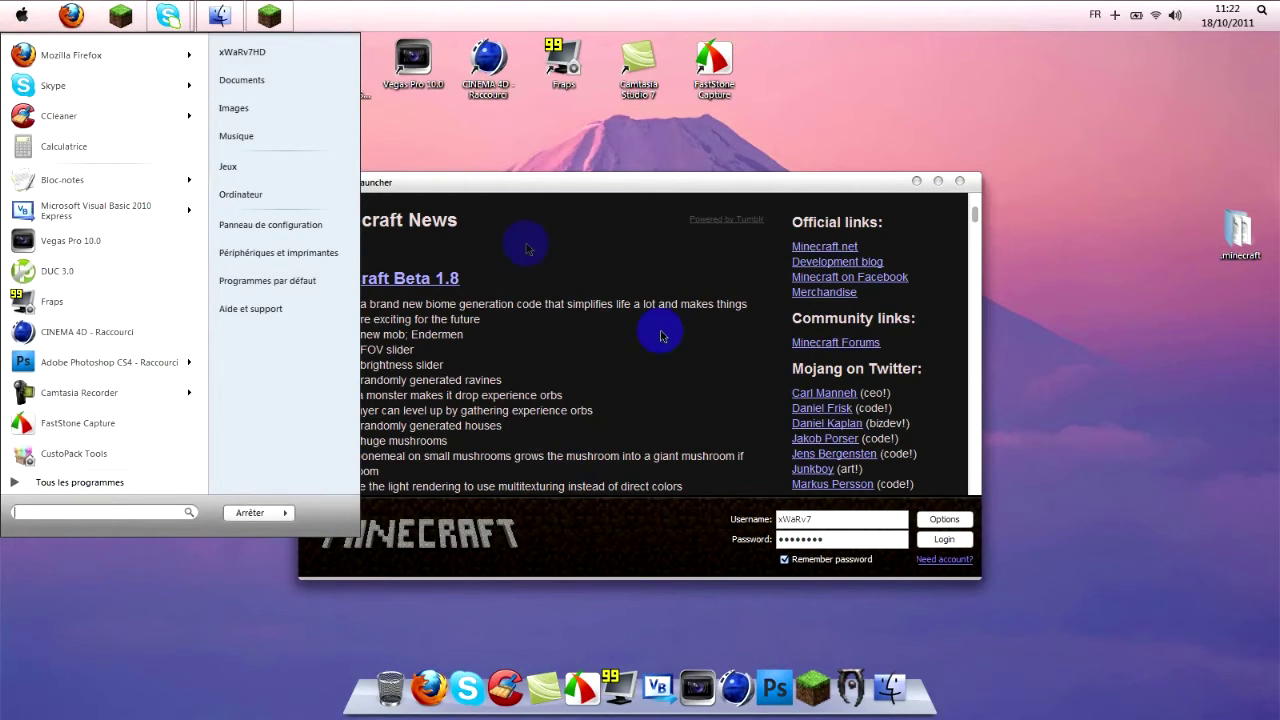
pyautogui.click(517, 181)
# Step: View the game's .minecraft folder from the launcher options, and close the folder and the options
pyautogui.click(958, 518)
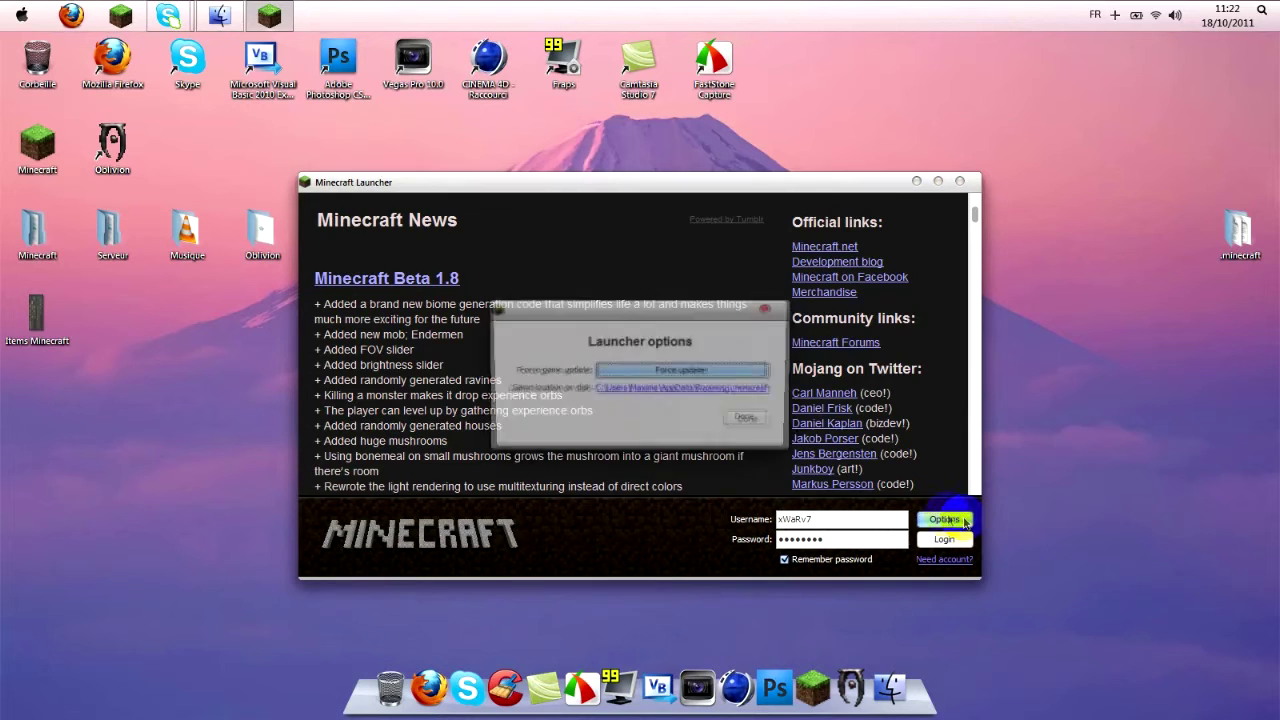
pyautogui.click(720, 390)
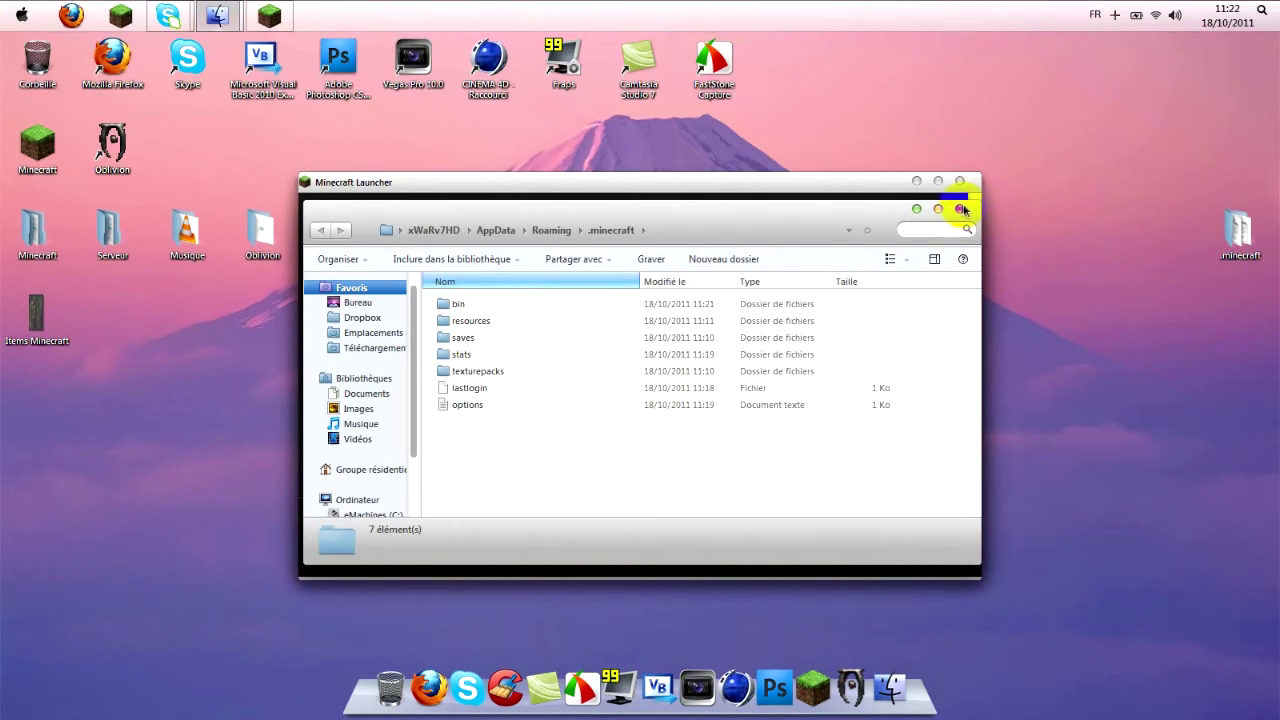
pyautogui.click(960, 212)
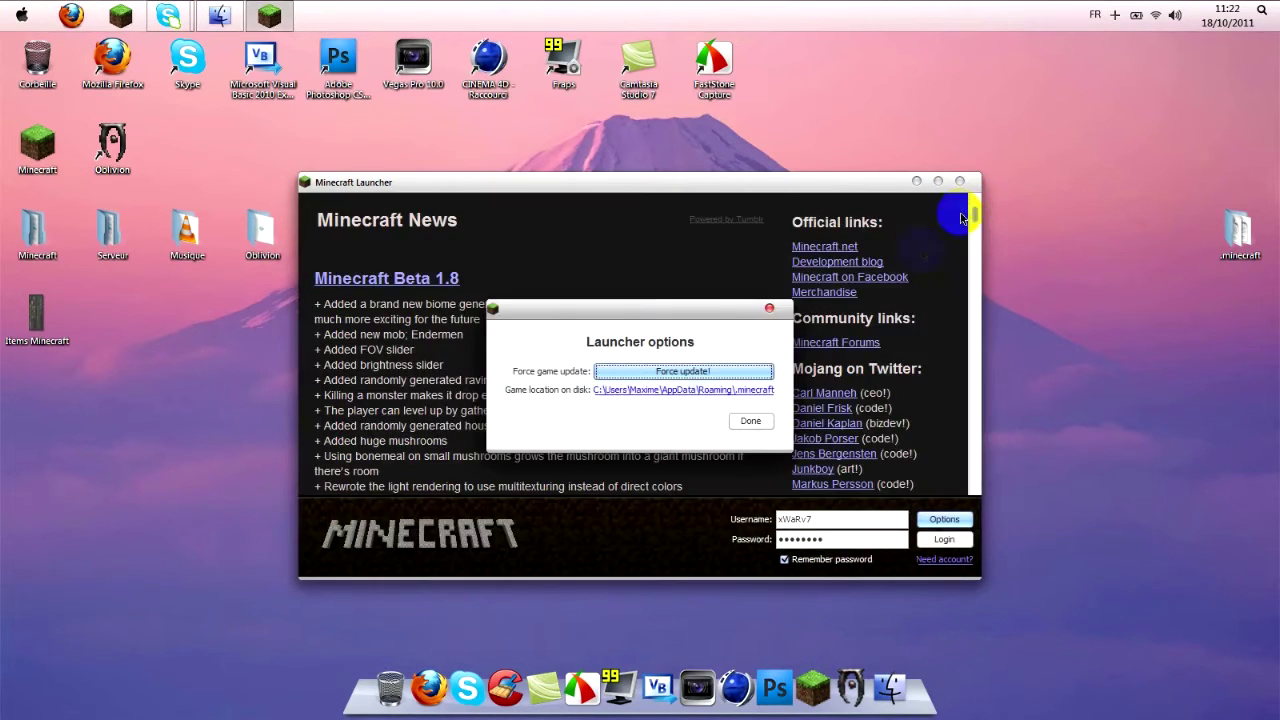
pyautogui.click(769, 309)
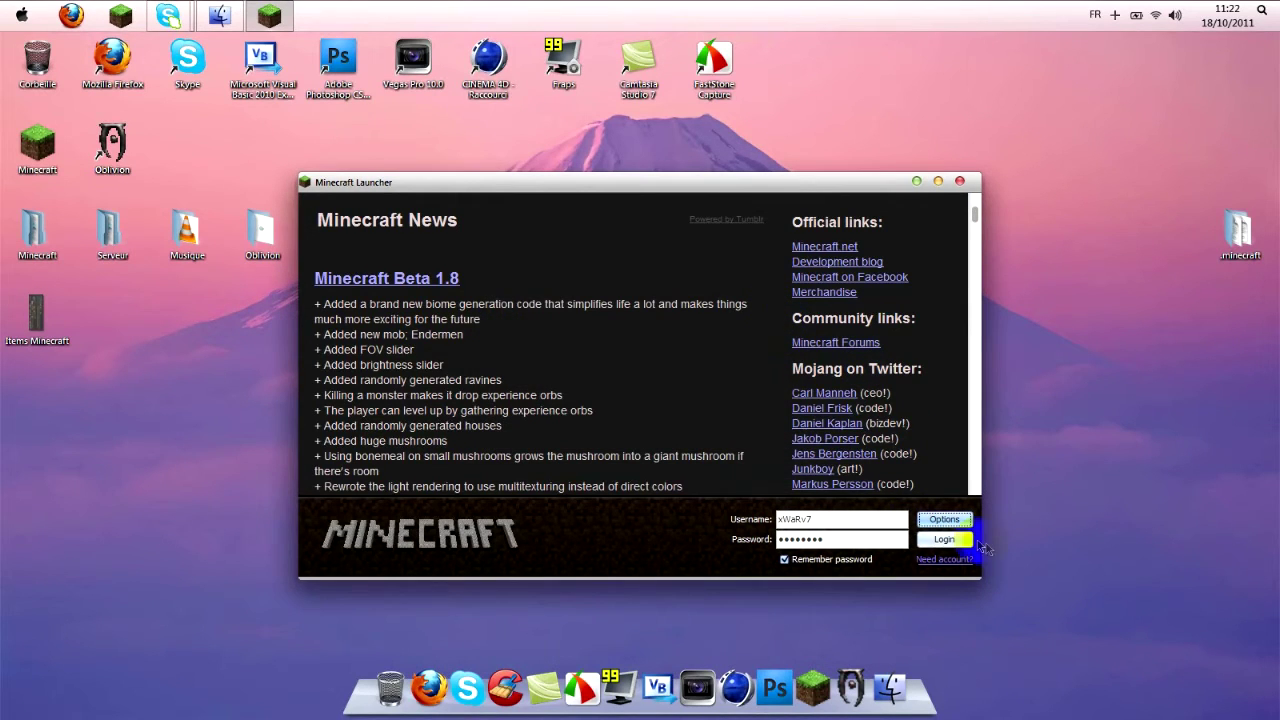
# Step: Log in to Minecraft with the remembered account and maximize the game window
pyautogui.click(944, 539)
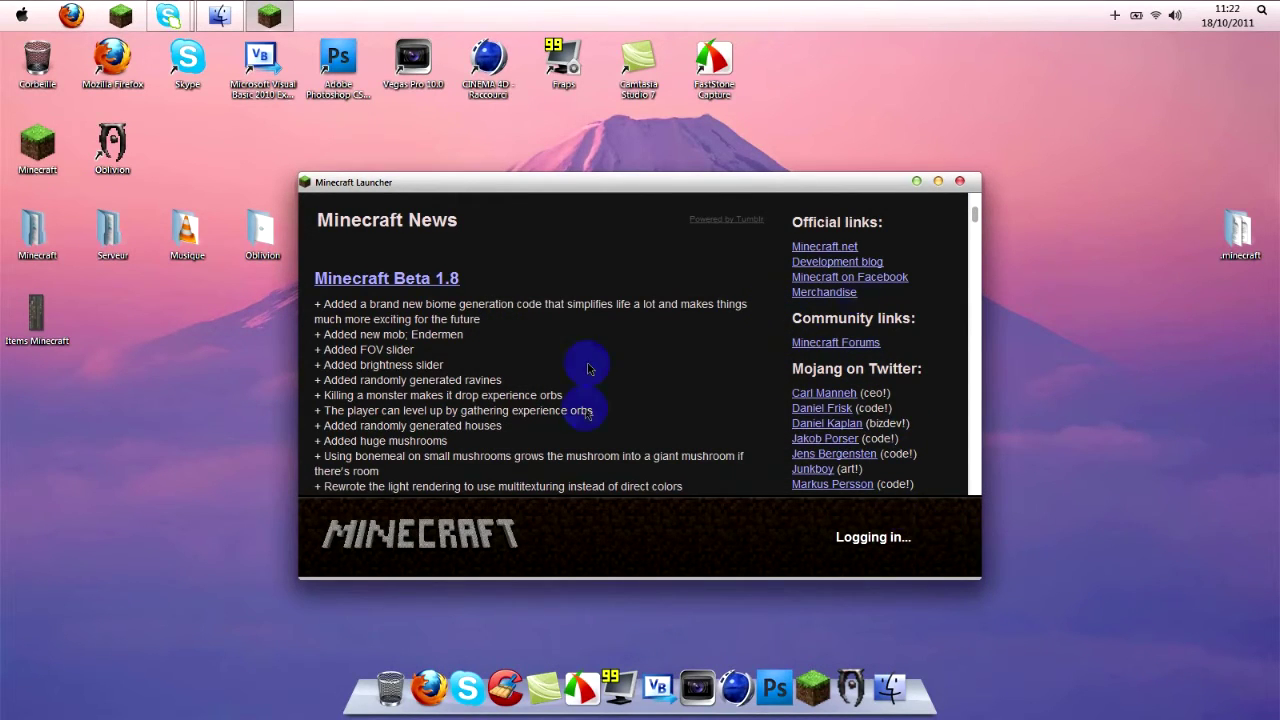
pyautogui.moveTo(617, 184); pyautogui.dragTo(366, 71)
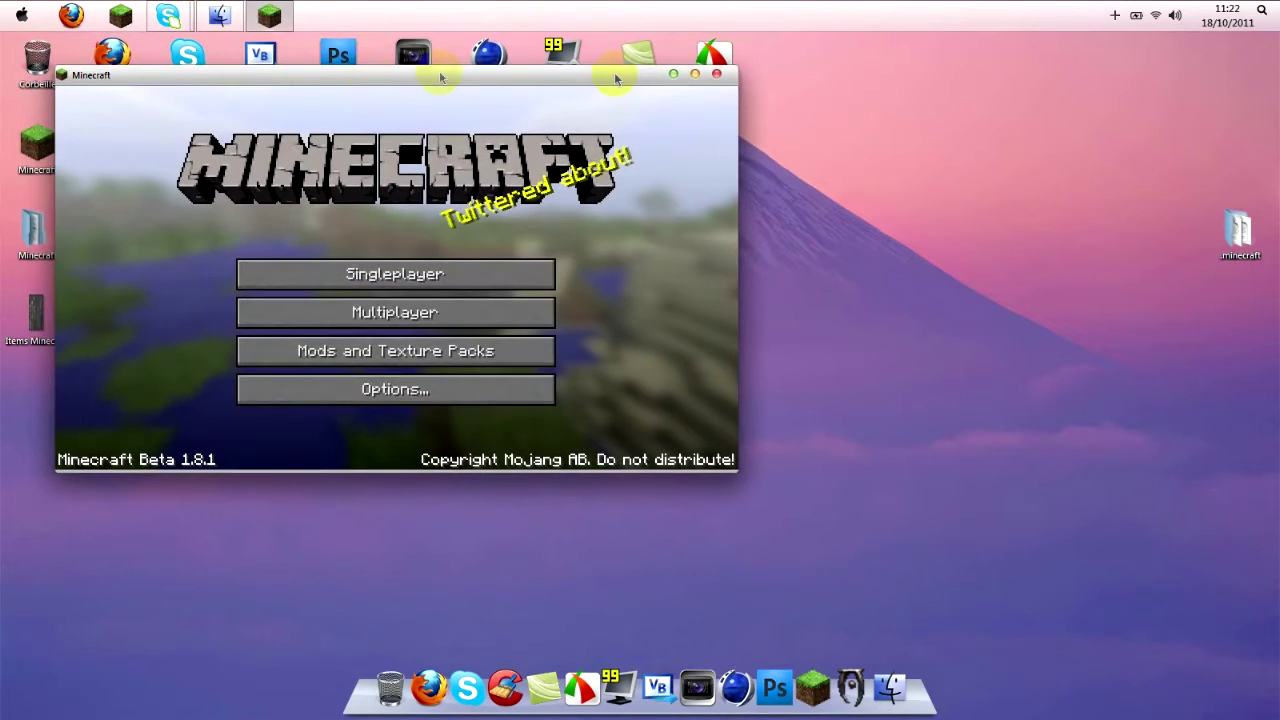
pyautogui.click(694, 75)
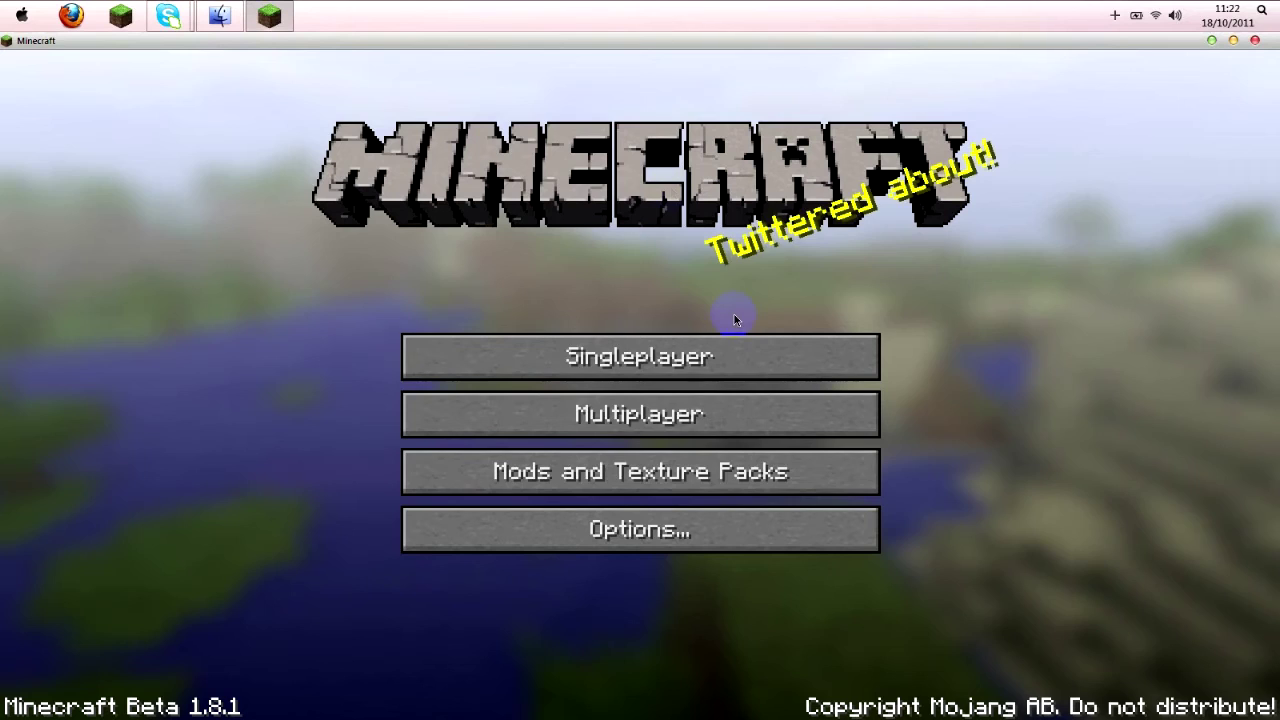
# Step: Create a new singleplayer world named "Tuto TMI" in Survival mode and enter it
pyautogui.click(672, 360)
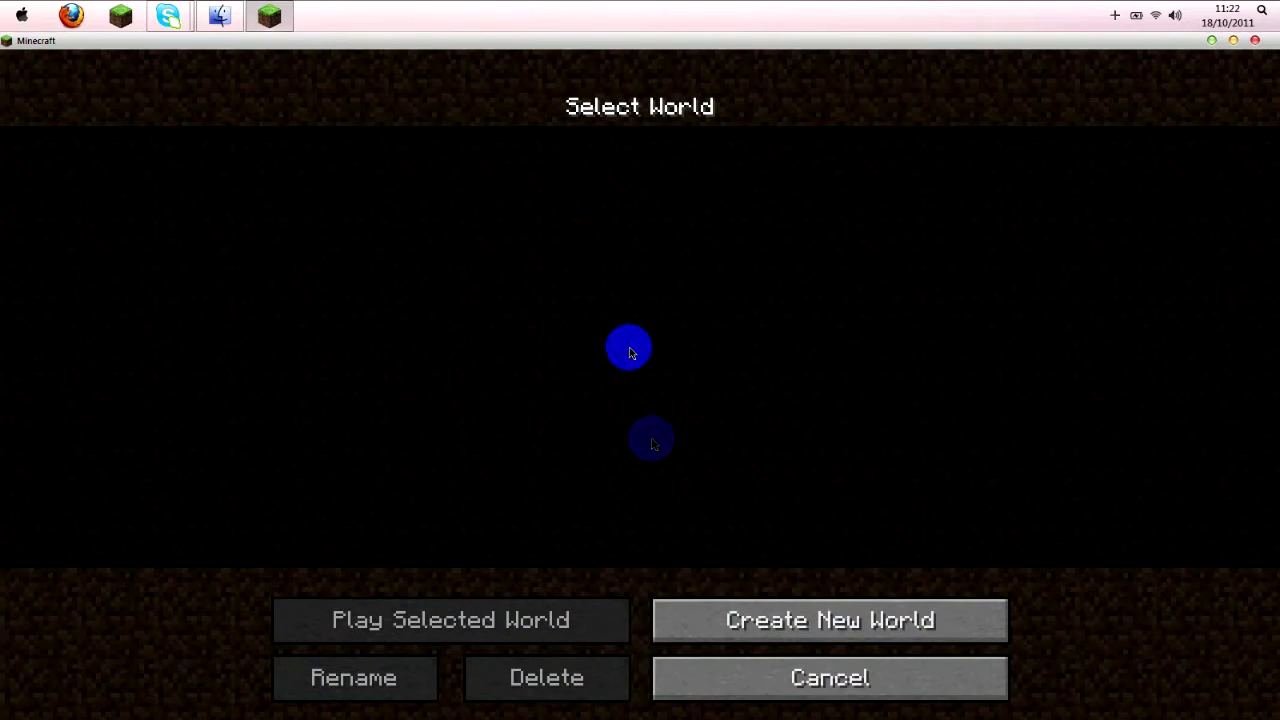
pyautogui.click(820, 603)
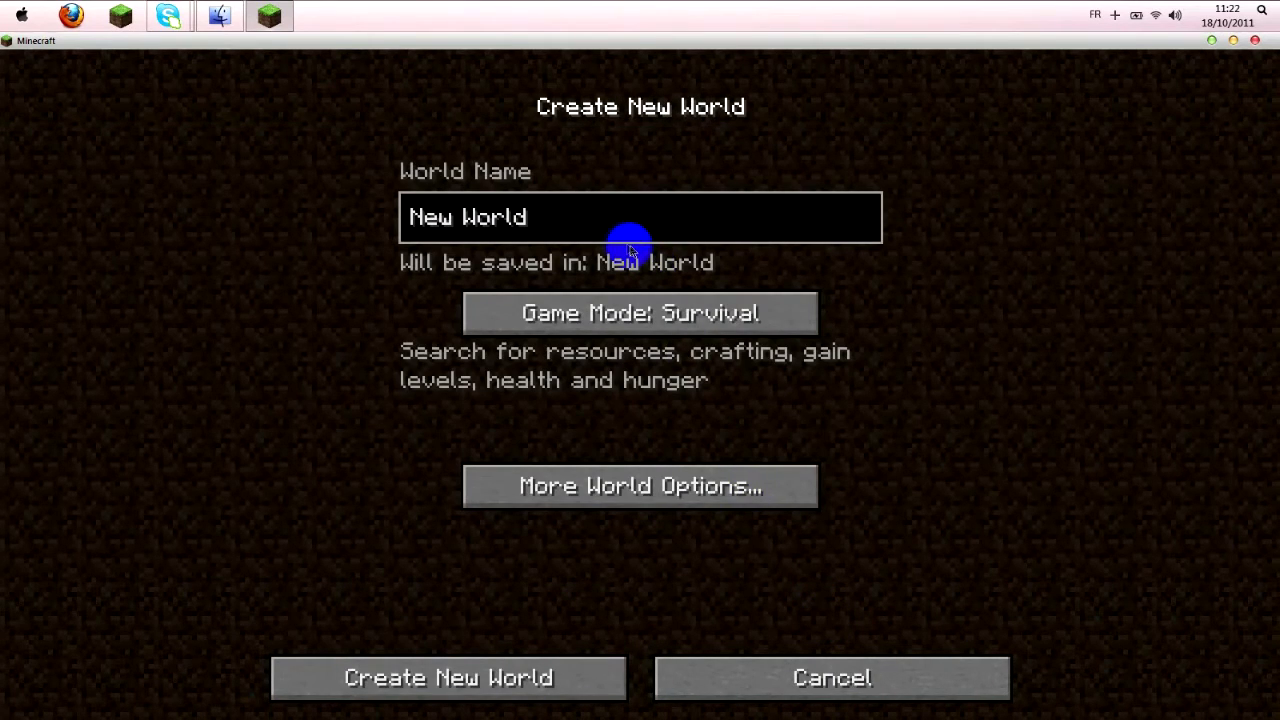
pyautogui.press('BackSpace')
pyautogui.press('BackSpace')
pyautogui.press('BackSpace')
pyautogui.press('BackSpace')
pyautogui.press('BackSpace')
pyautogui.press('BackSpace')
pyautogui.press('BackSpace')
pyautogui.press('BackSpace')
pyautogui.press('BackSpace')
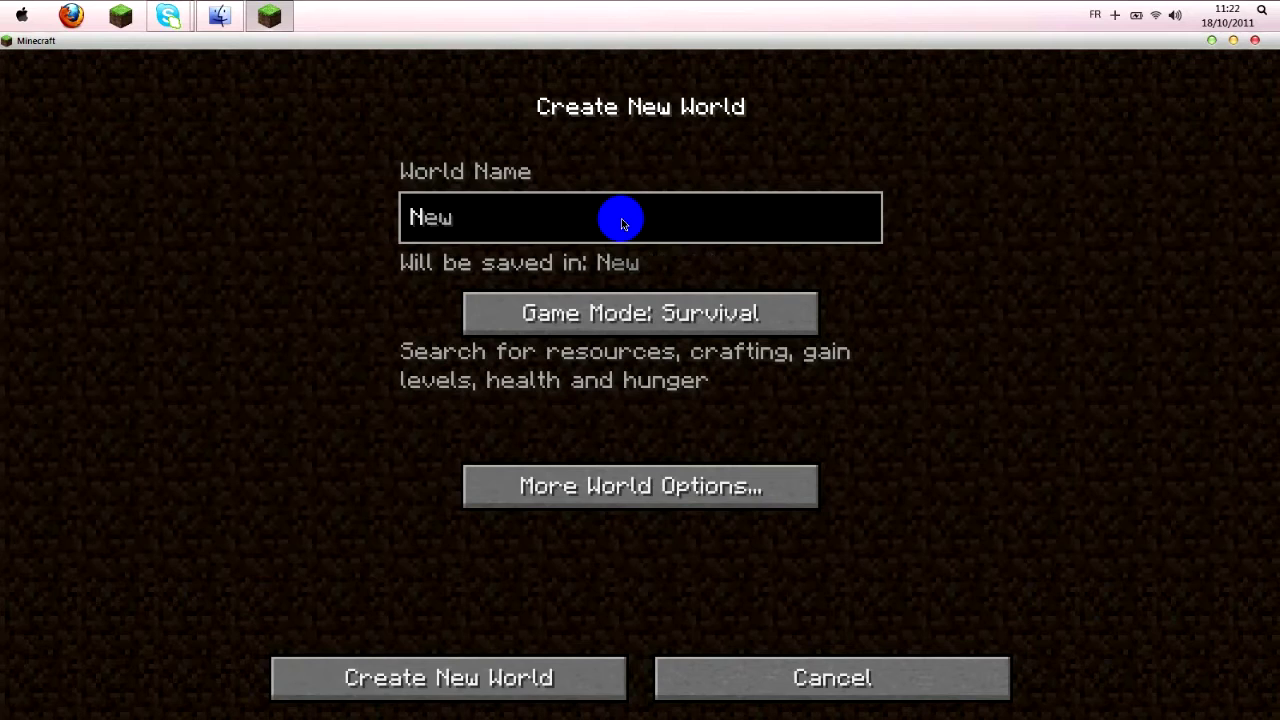
pyautogui.write('Tuto TMI')
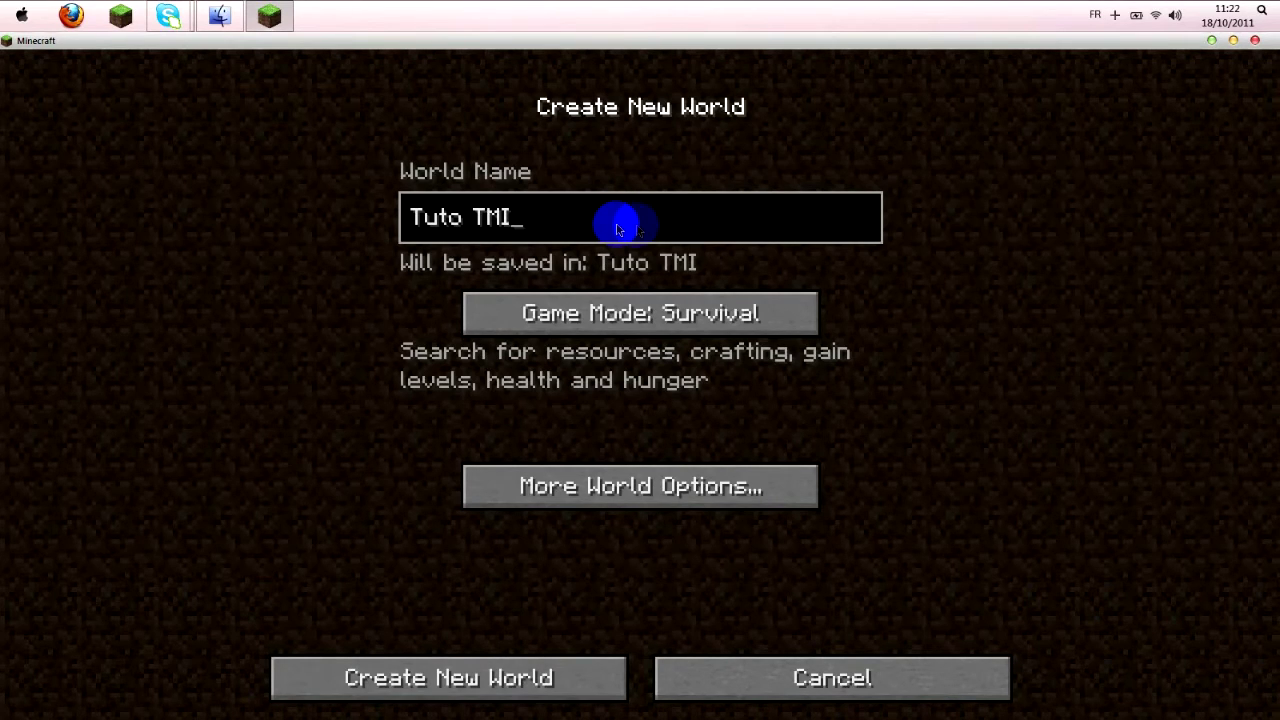
pyautogui.click(493, 686)
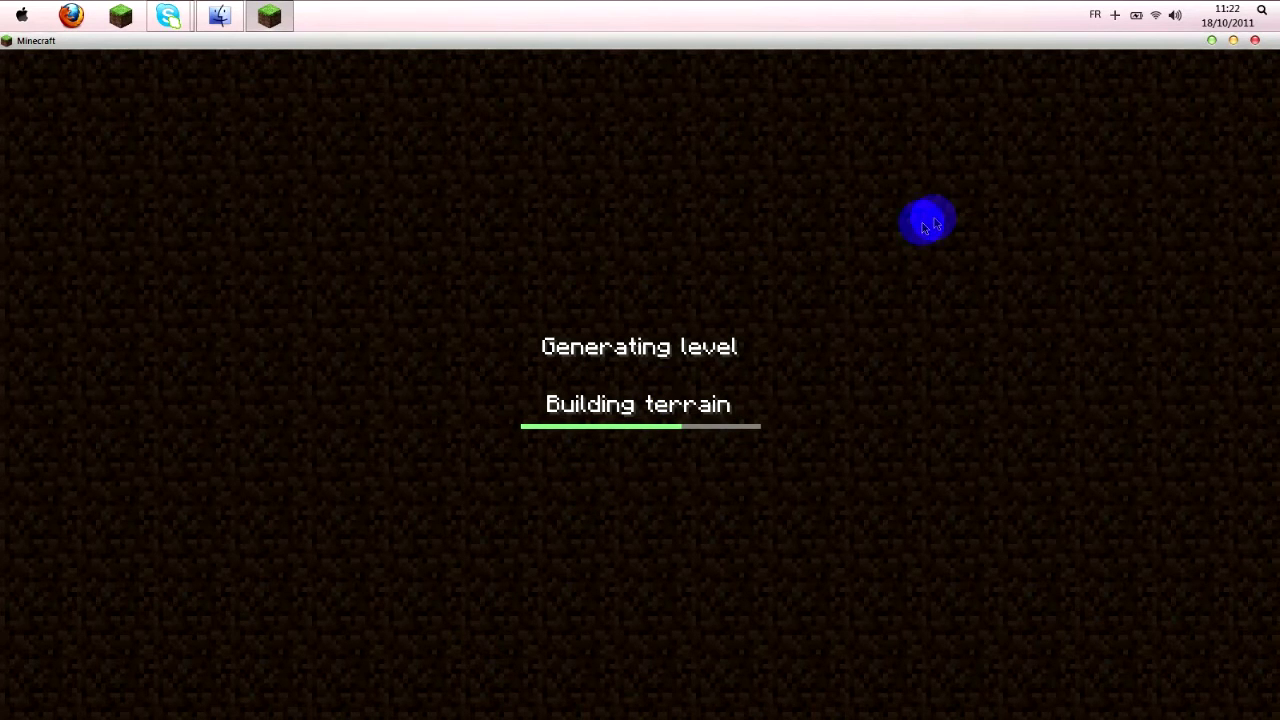
pyautogui.click(1213, 40)
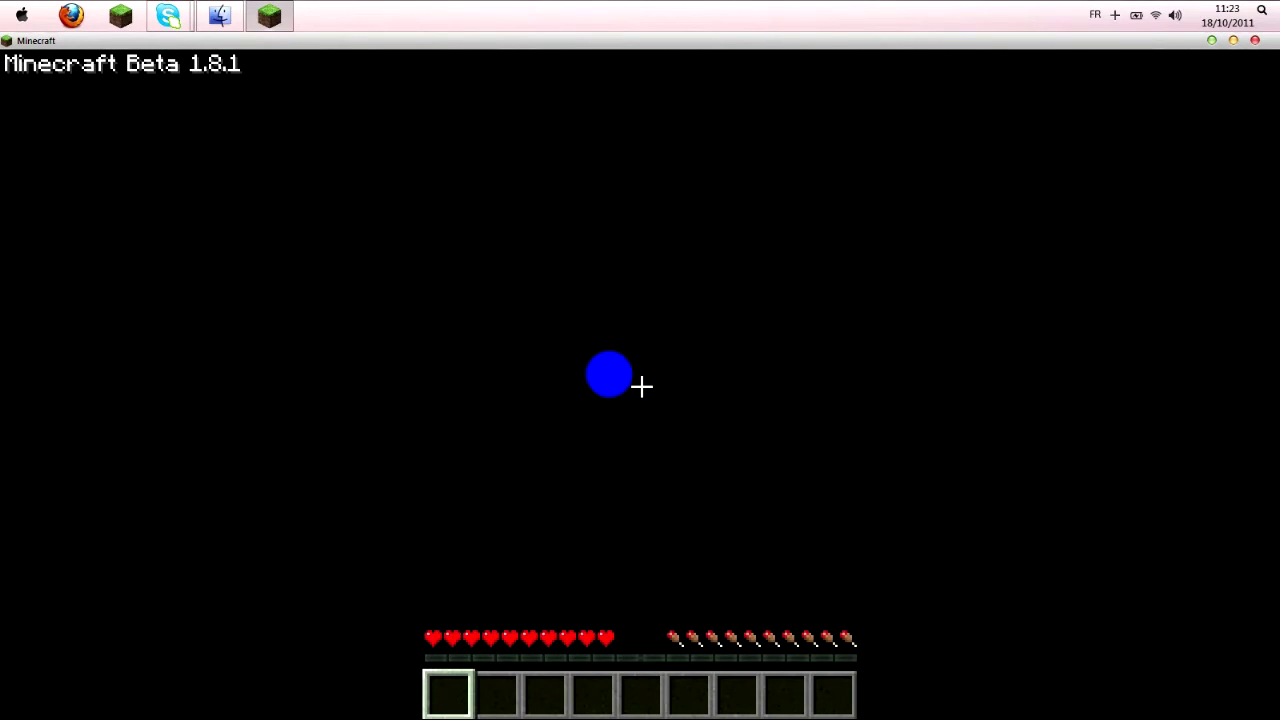
pyautogui.click(503, 397)
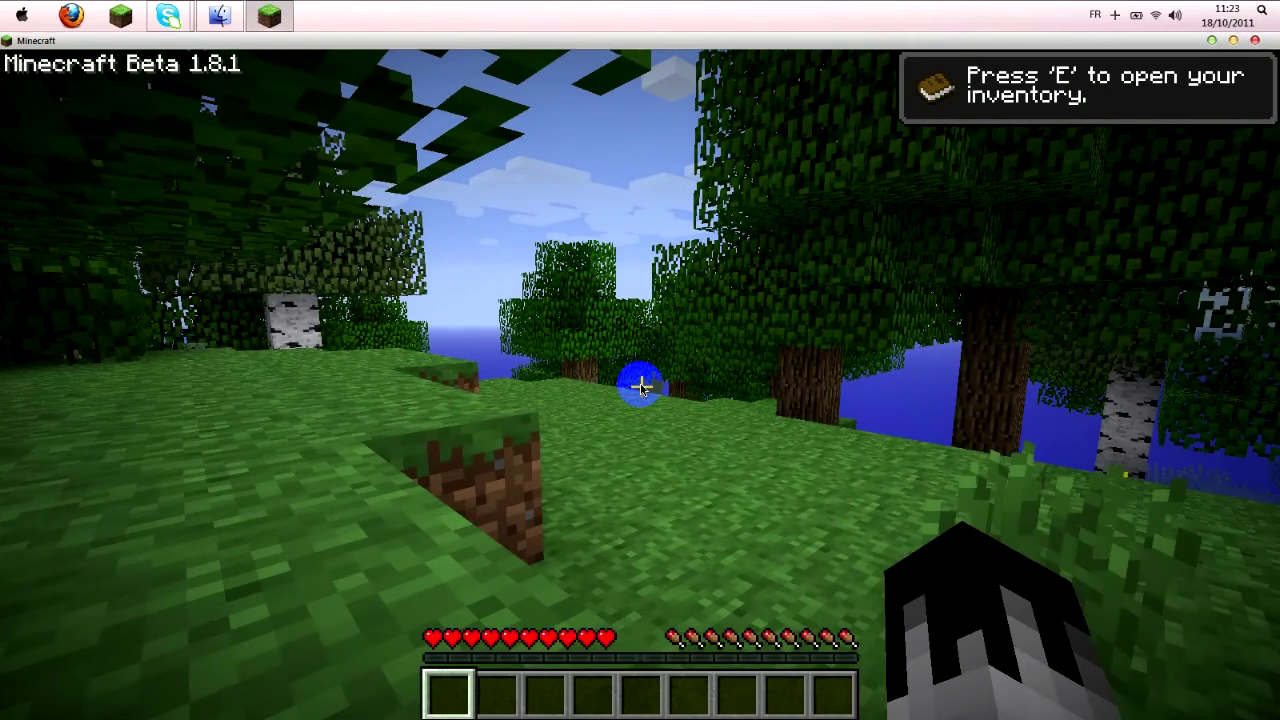
# Step: Take stacks of 64 from the TooManyItems list, including mob spawners, light blue wool and stone slabs, and hold the second hotbar item
pyautogui.press('e')
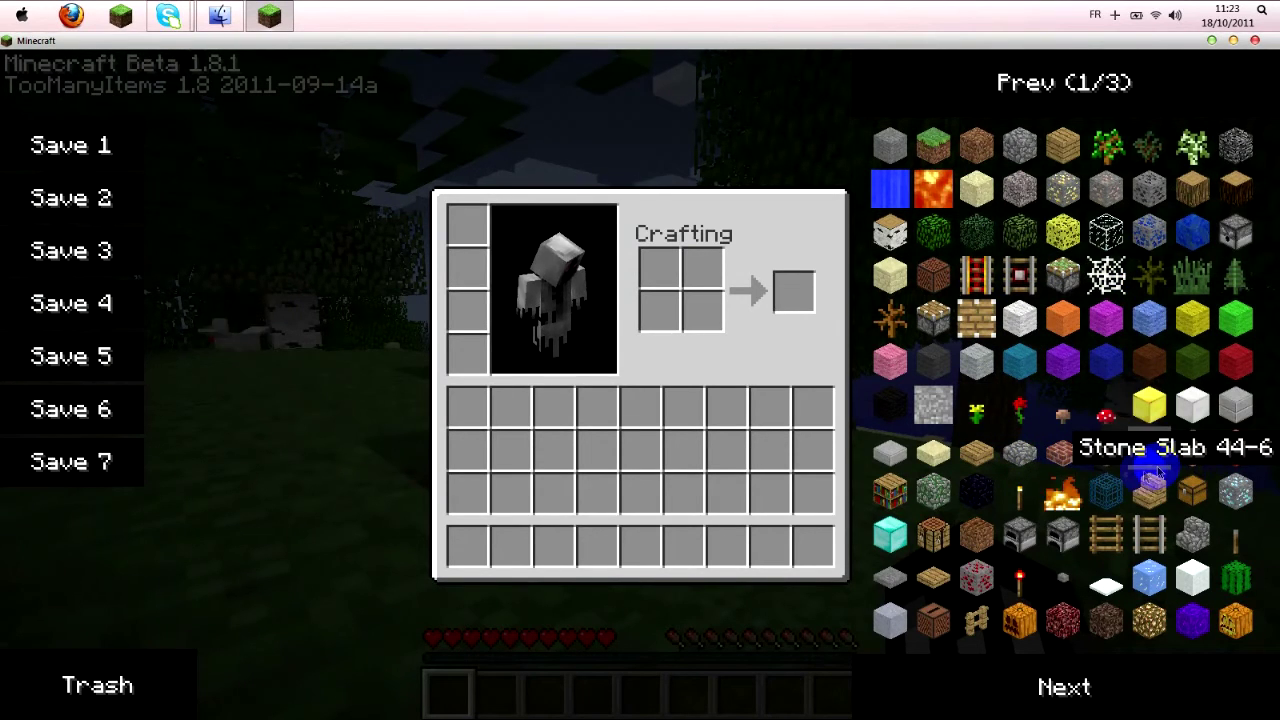
pyautogui.click(1106, 490)
pyautogui.click(1106, 414)
pyautogui.click(1106, 414)
pyautogui.click(1149, 318)
pyautogui.click(1149, 457)
pyautogui.click(1149, 457)
pyautogui.press('e')
pyautogui.scroll(-1, 640, 385)
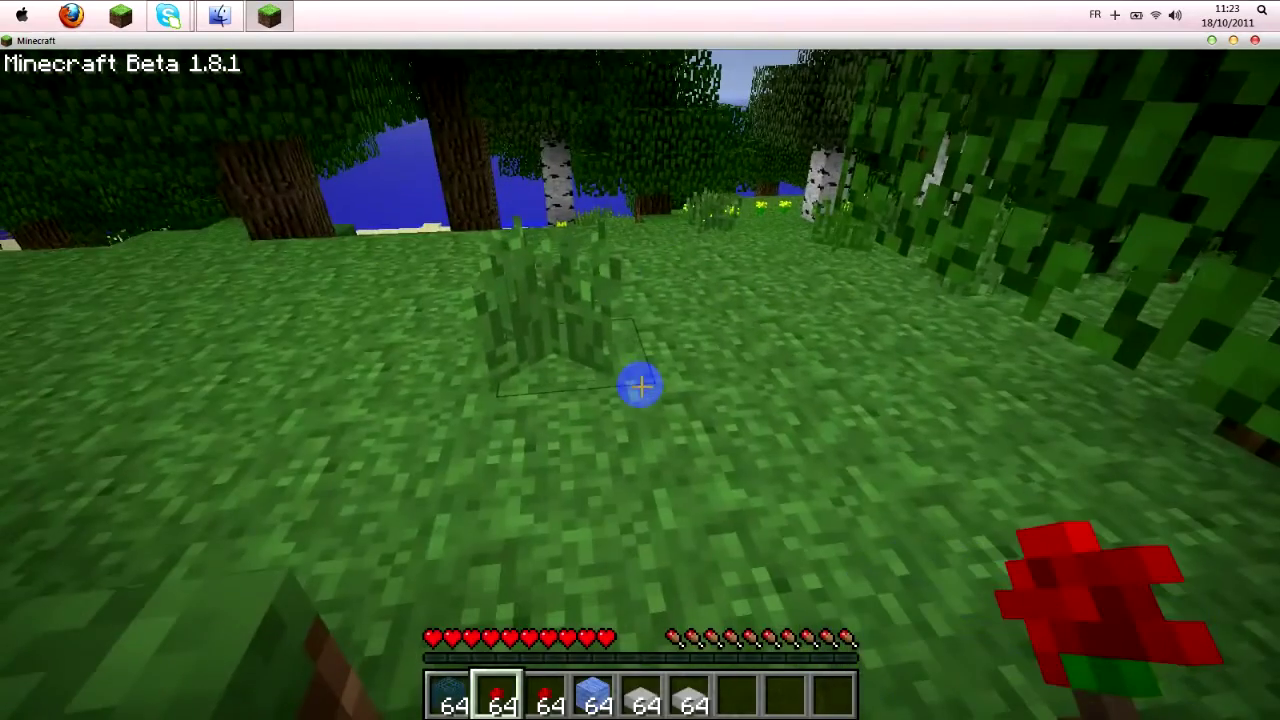